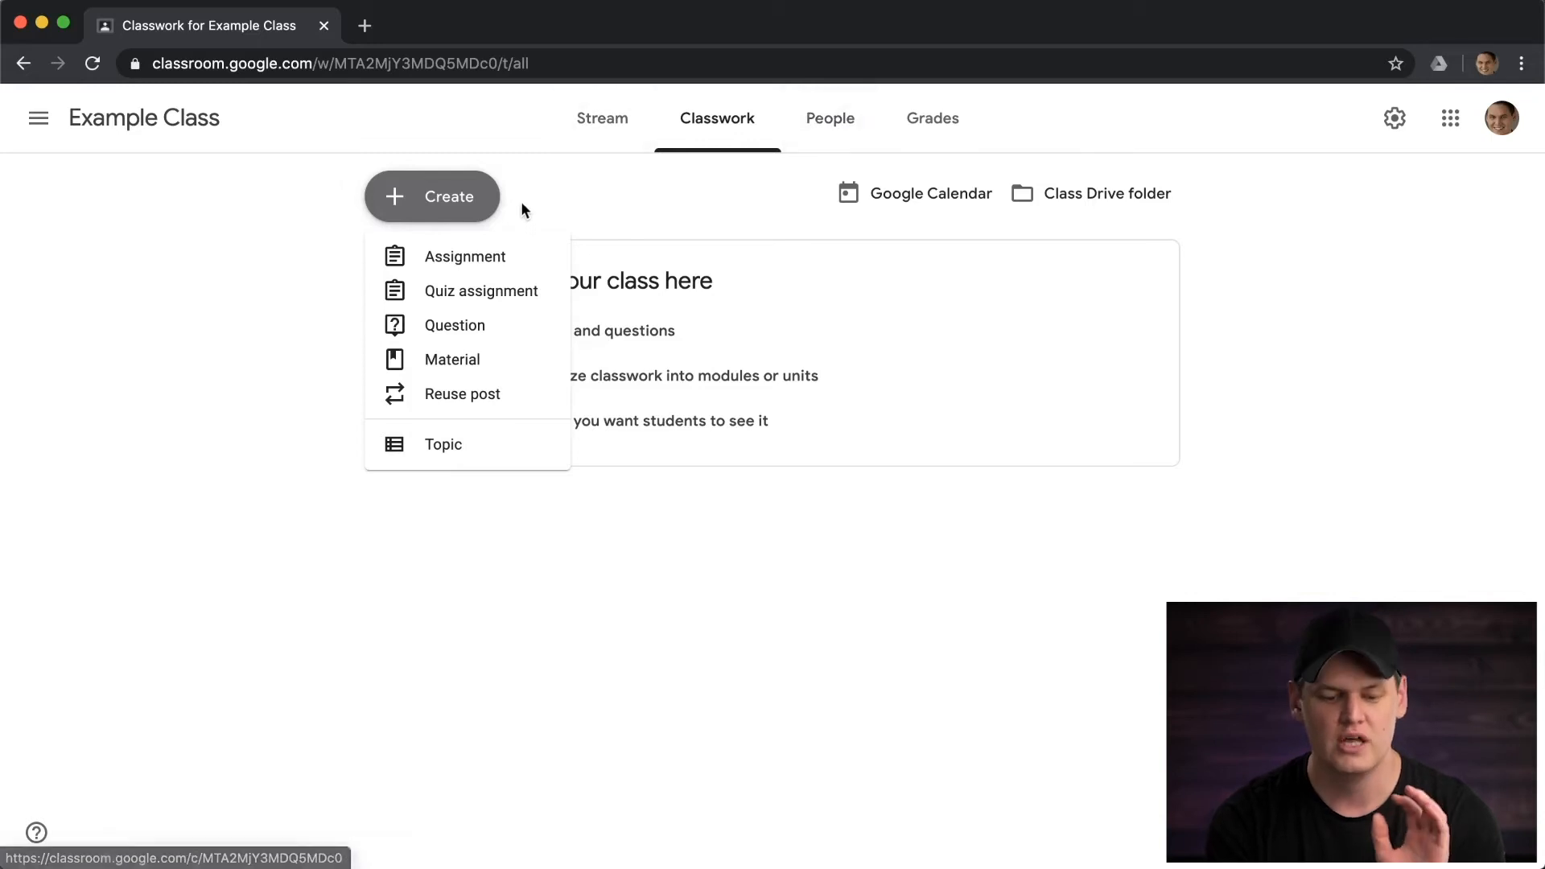
Create a new quiz assignment in the class's classwork and title it "Example"
{"action": "left_click", "coordinate": [440, 193]}
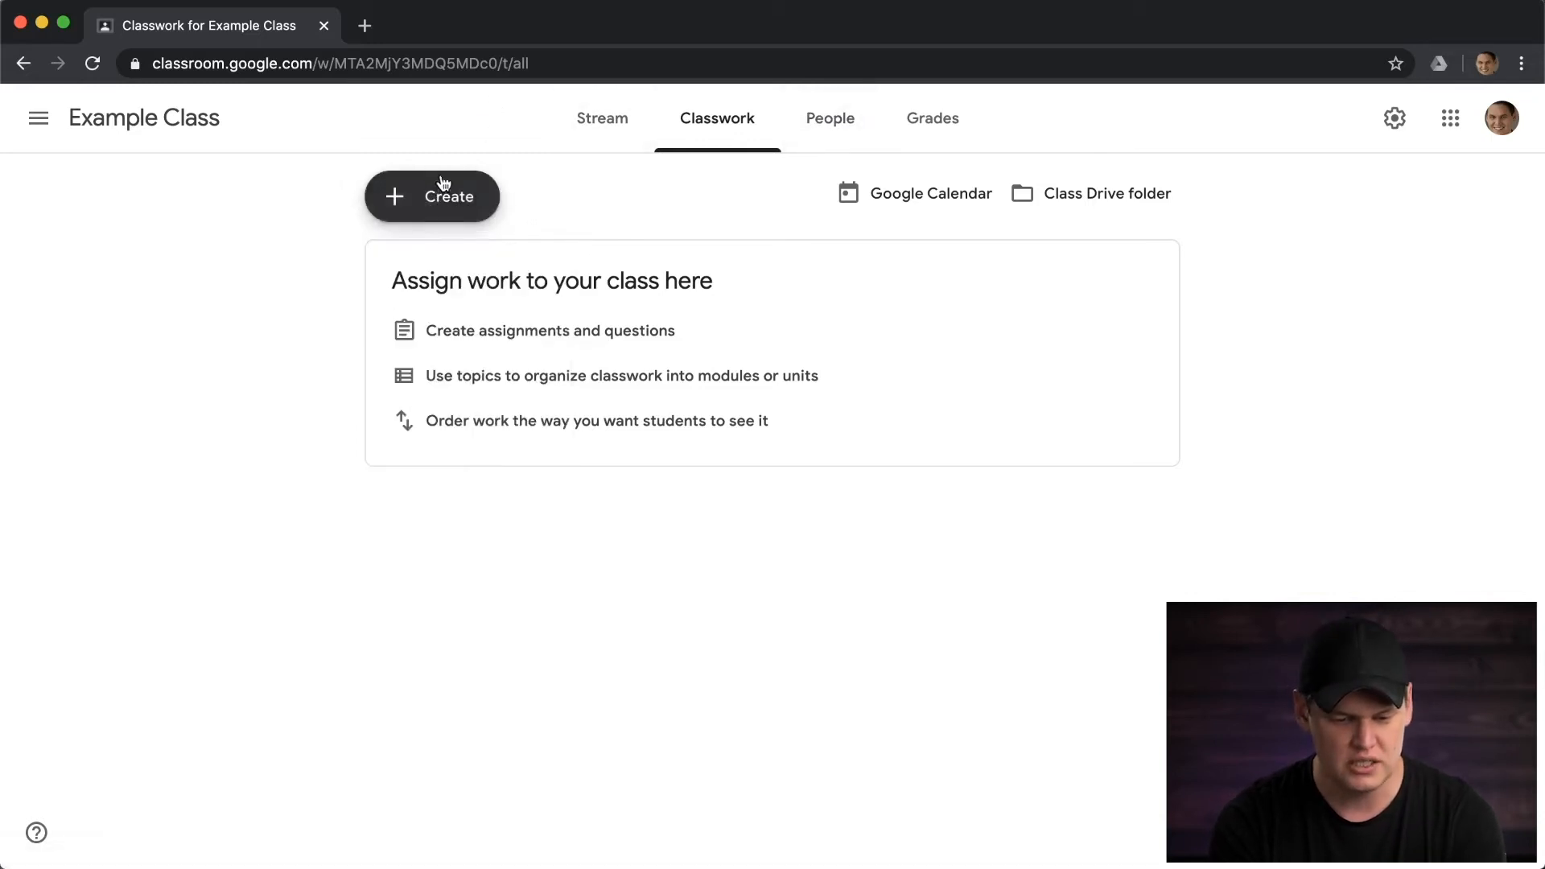
{"action": "left_click", "coordinate": [436, 198]}
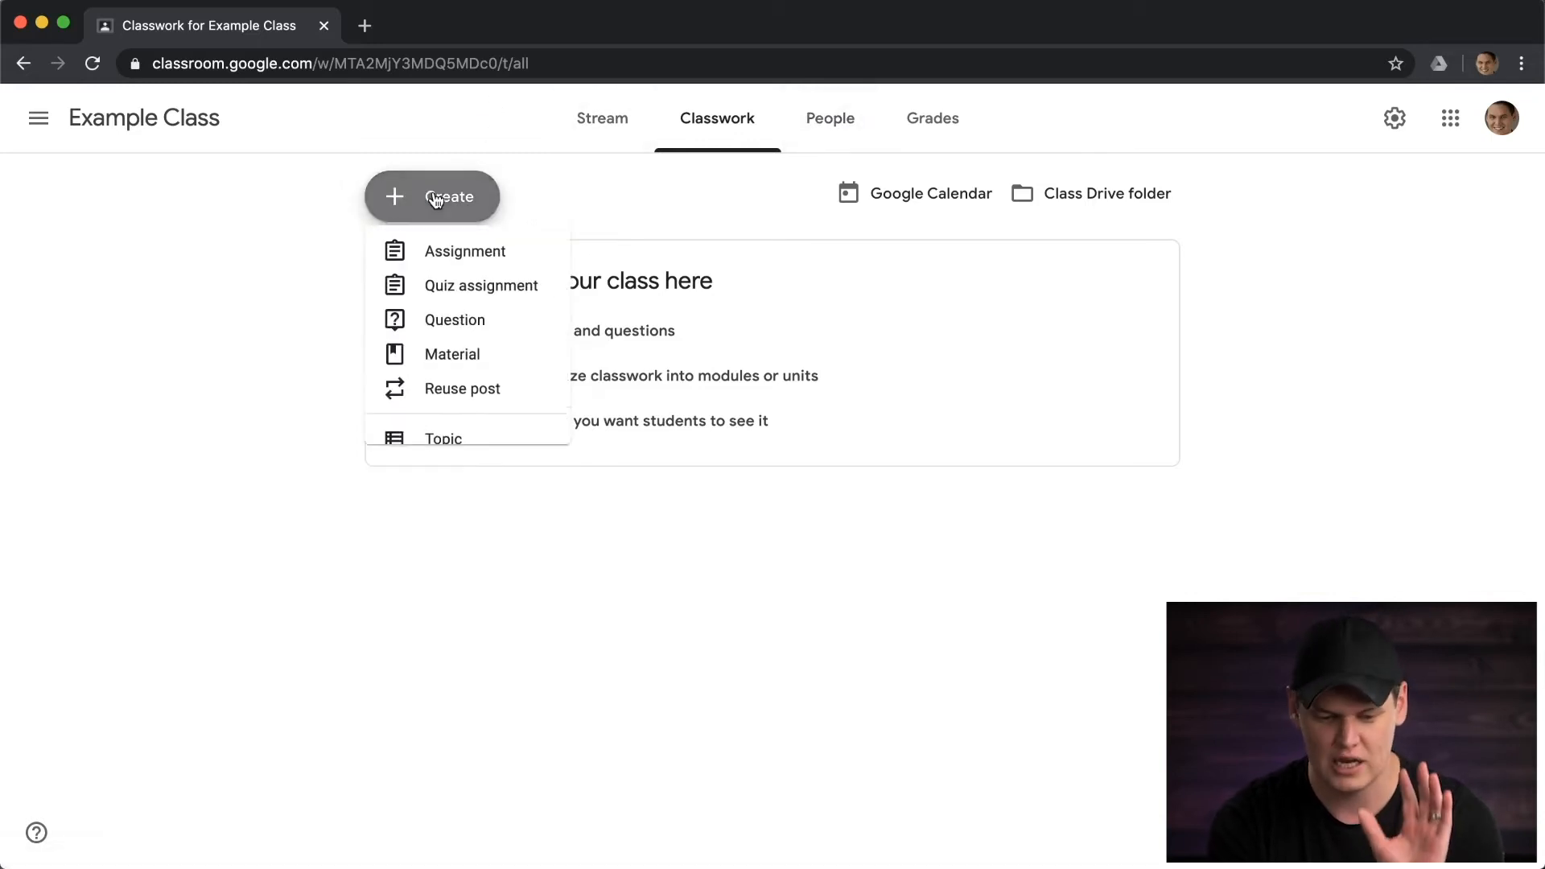
{"action": "left_click", "coordinate": [448, 290]}
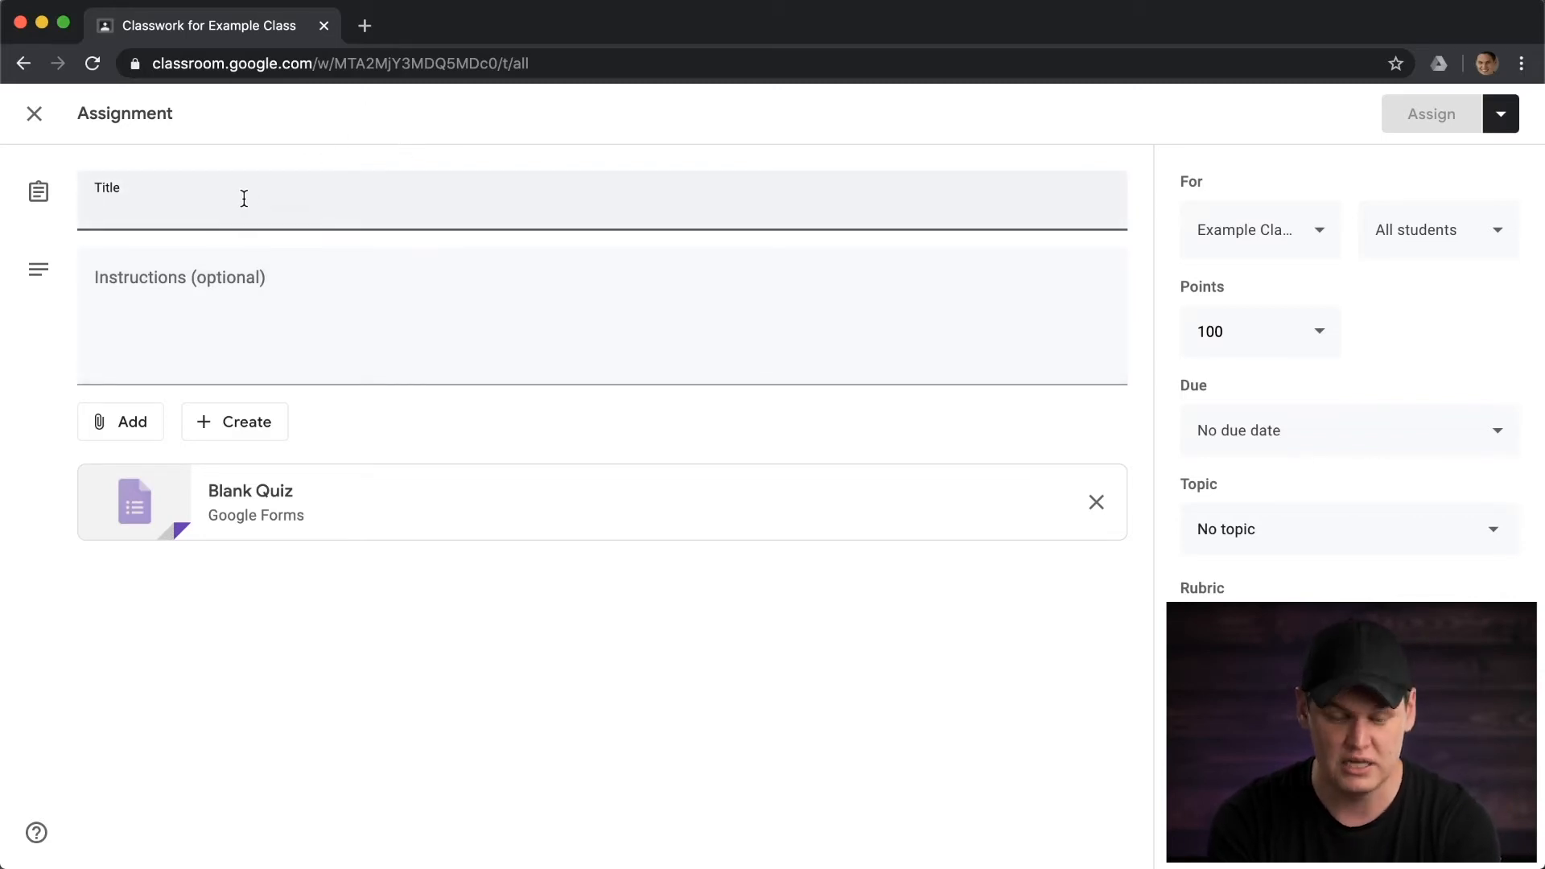
{"action": "left_click", "coordinate": [235, 285]}
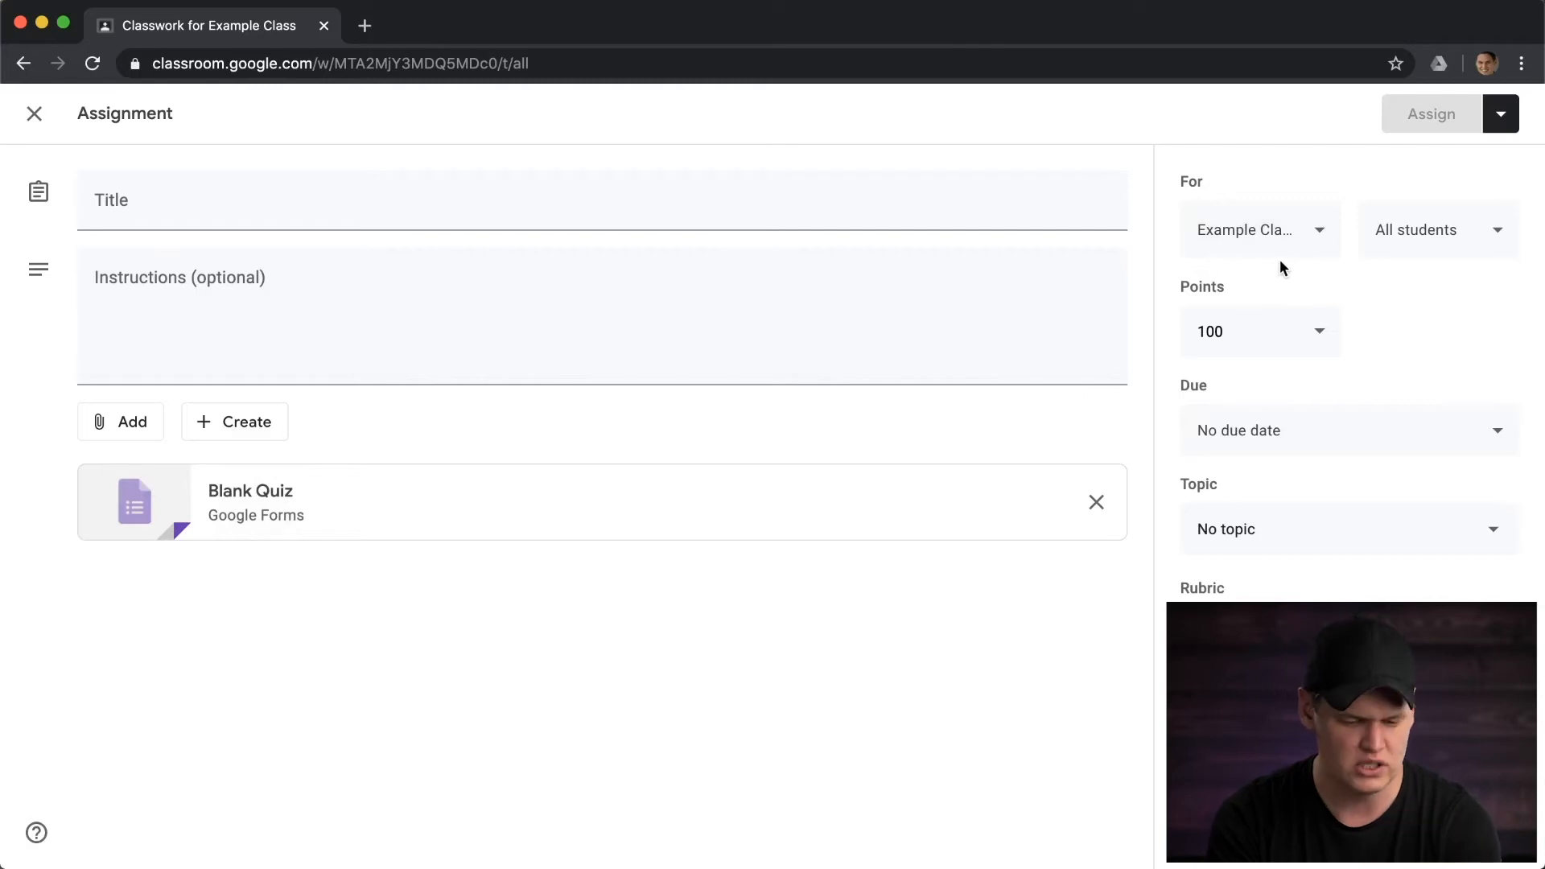
{"action": "left_click", "coordinate": [219, 196]}
{"action": "type", "text": "Example"}
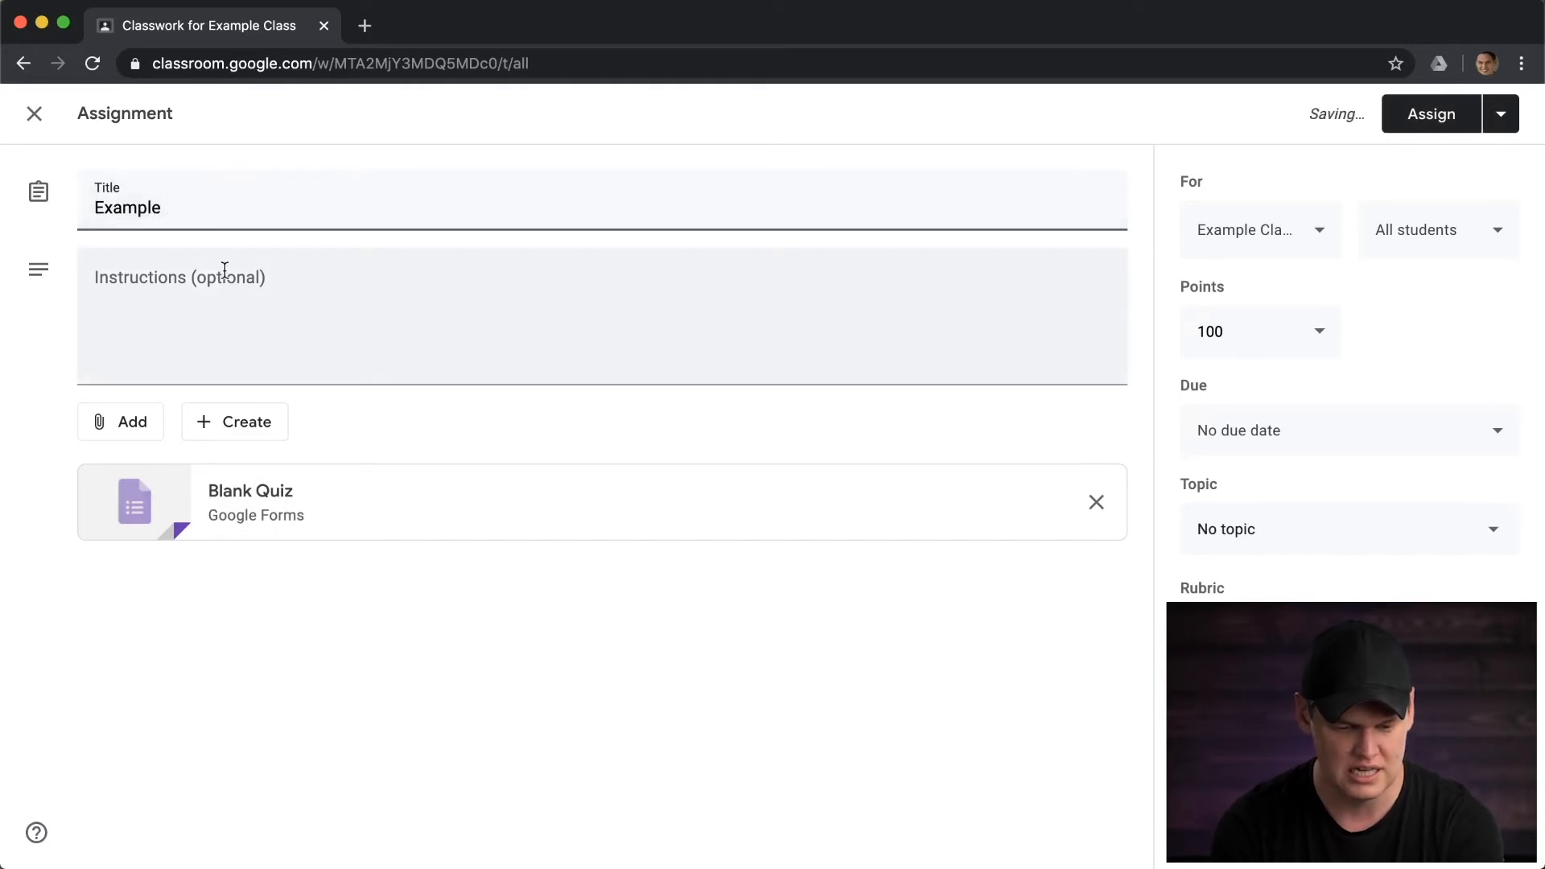
{"action": "left_click", "coordinate": [226, 278]}
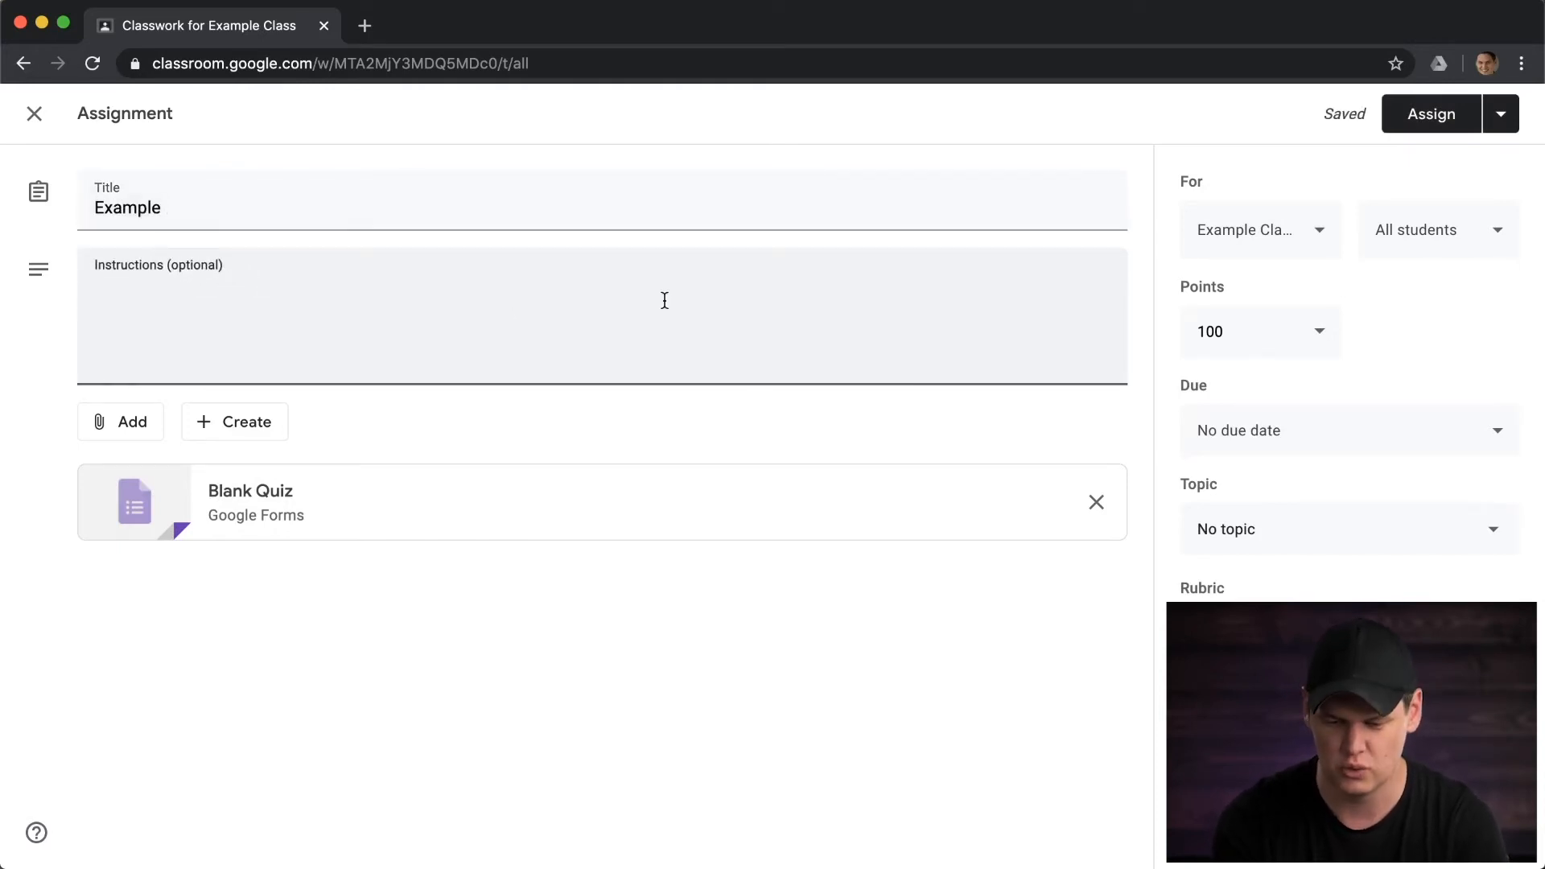
Assign the quiz to Example Class 2 in addition to Example Class
{"action": "left_click", "coordinate": [1278, 231]}
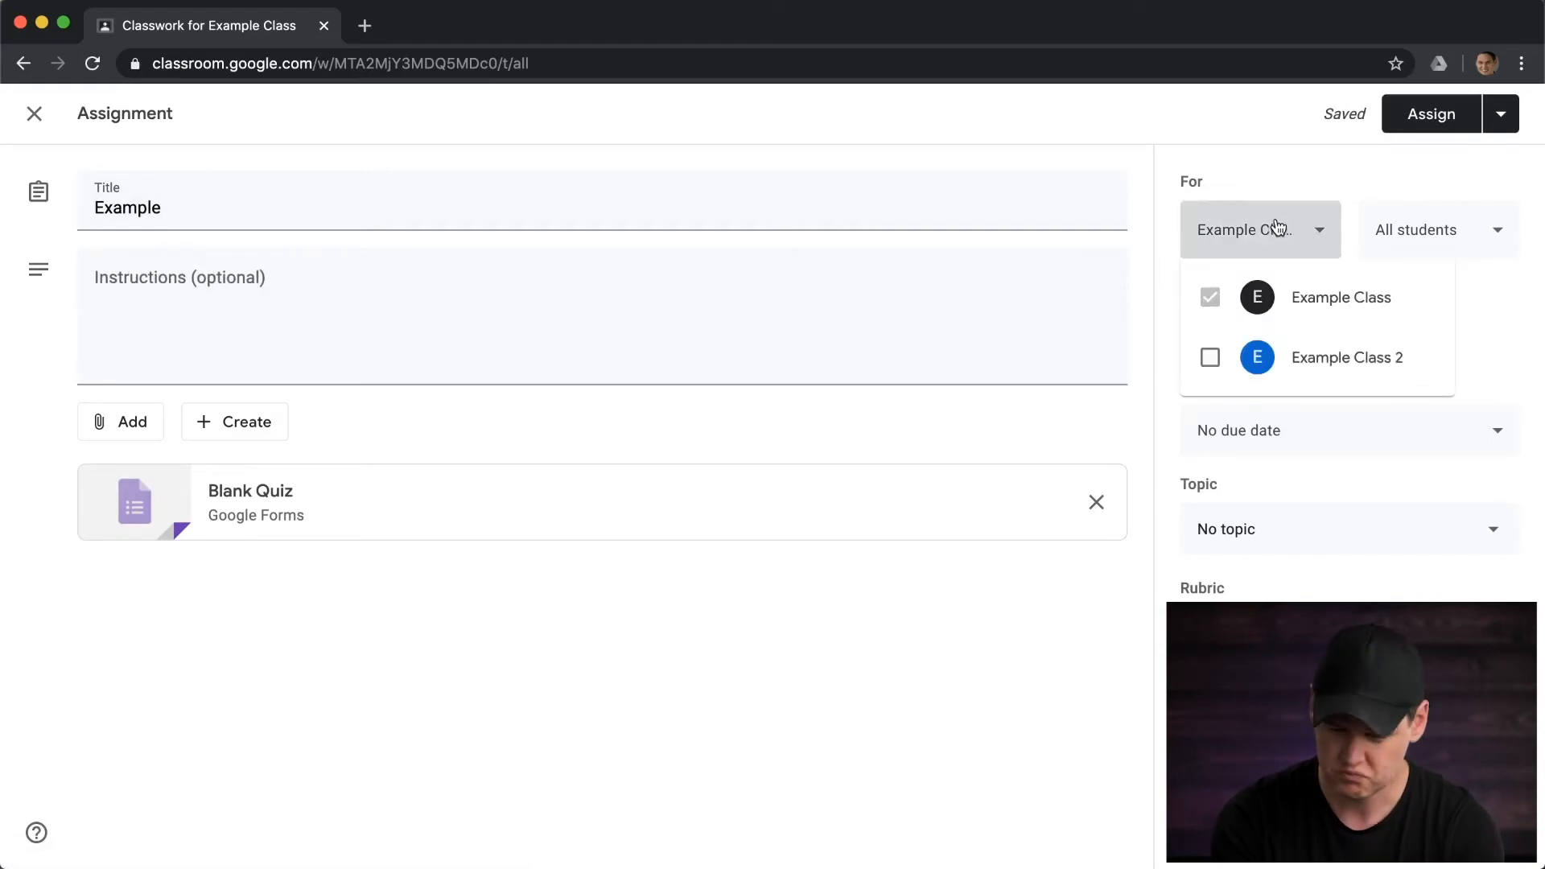
{"action": "left_click", "coordinate": [1212, 359]}
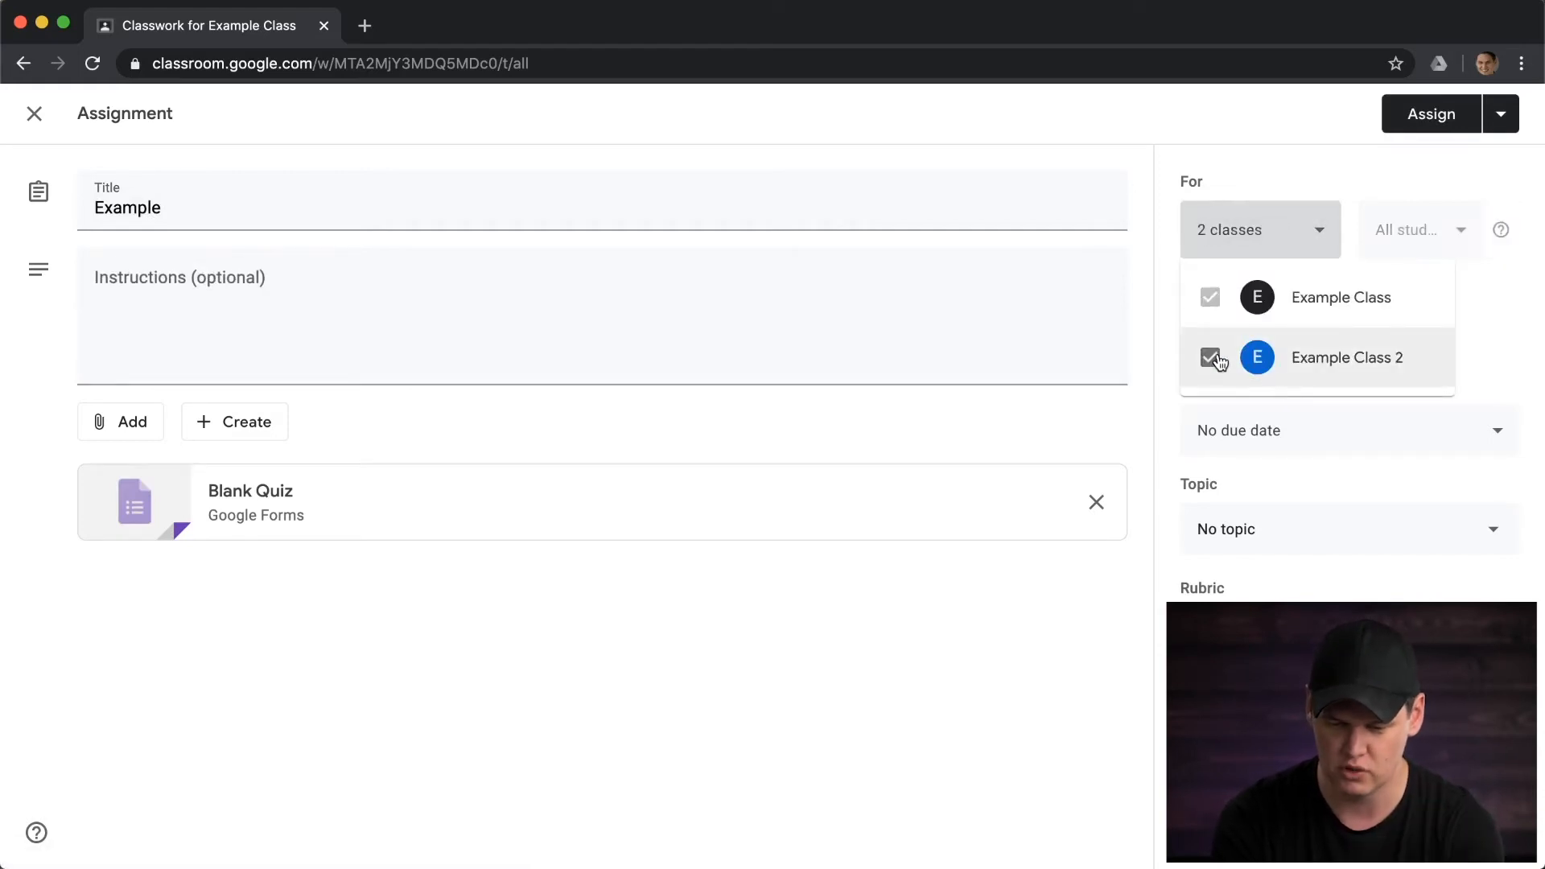
{"action": "left_click", "coordinate": [1486, 314]}
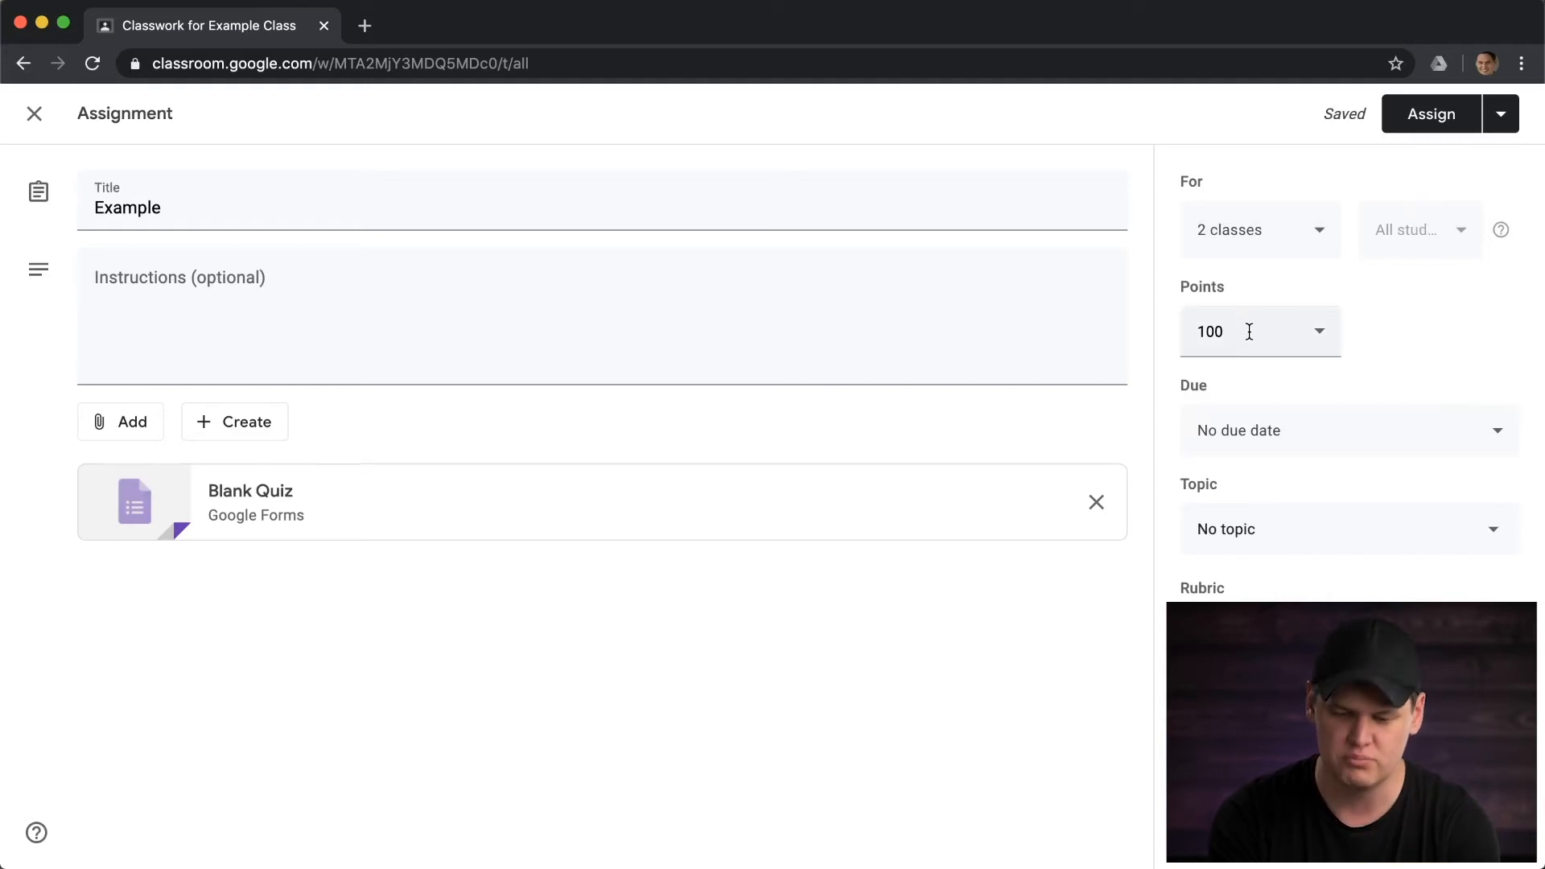
Set the assignment's due date to tomorrow, May 28, 2020
{"action": "left_click", "coordinate": [1255, 431]}
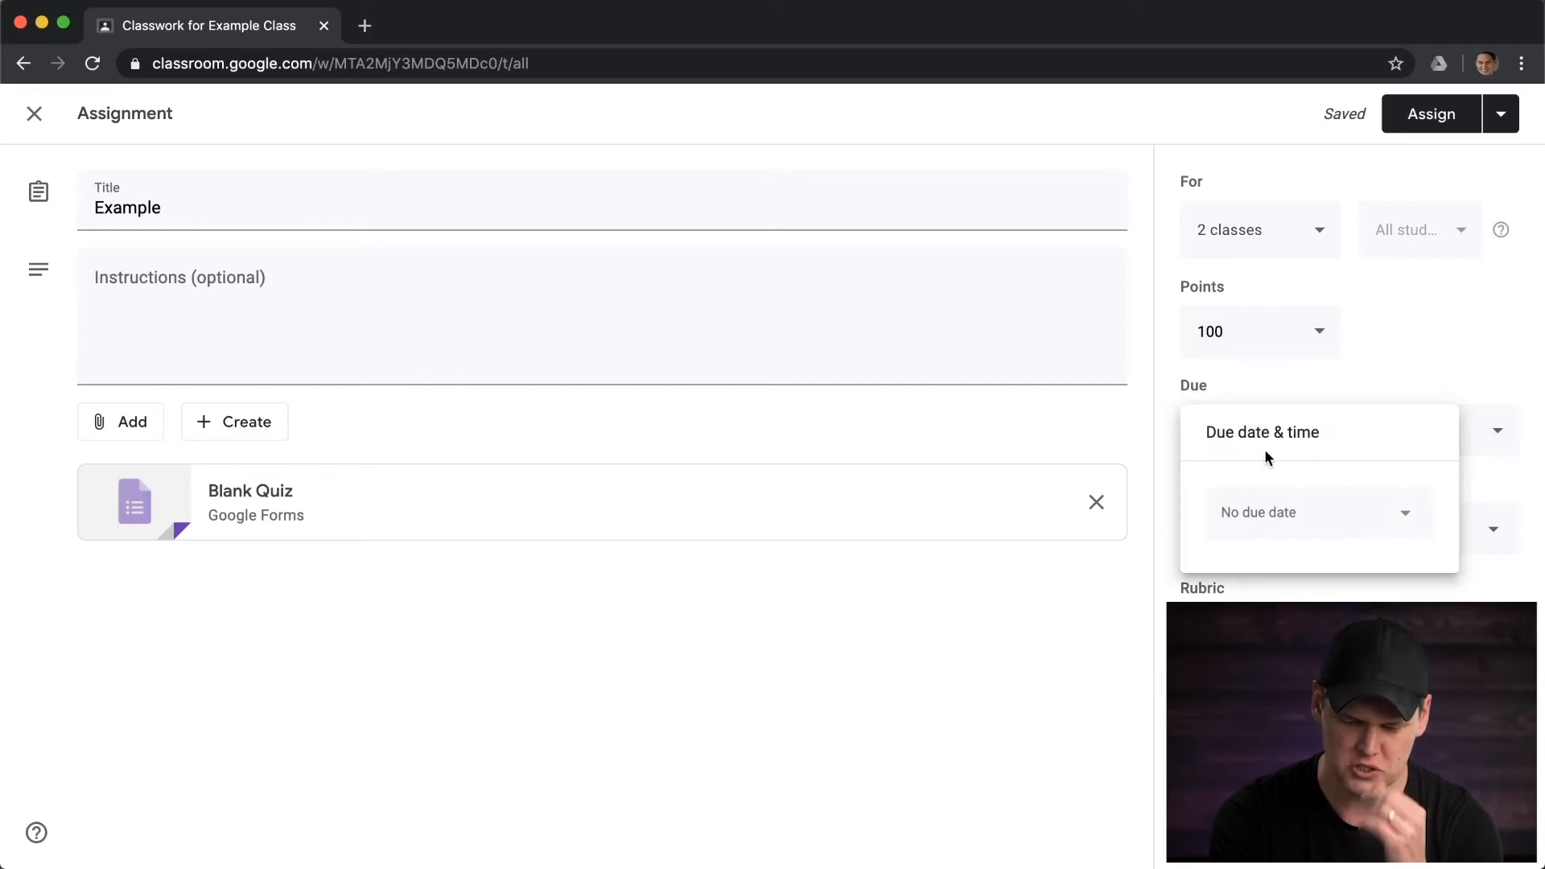
{"action": "left_click", "coordinate": [1262, 517]}
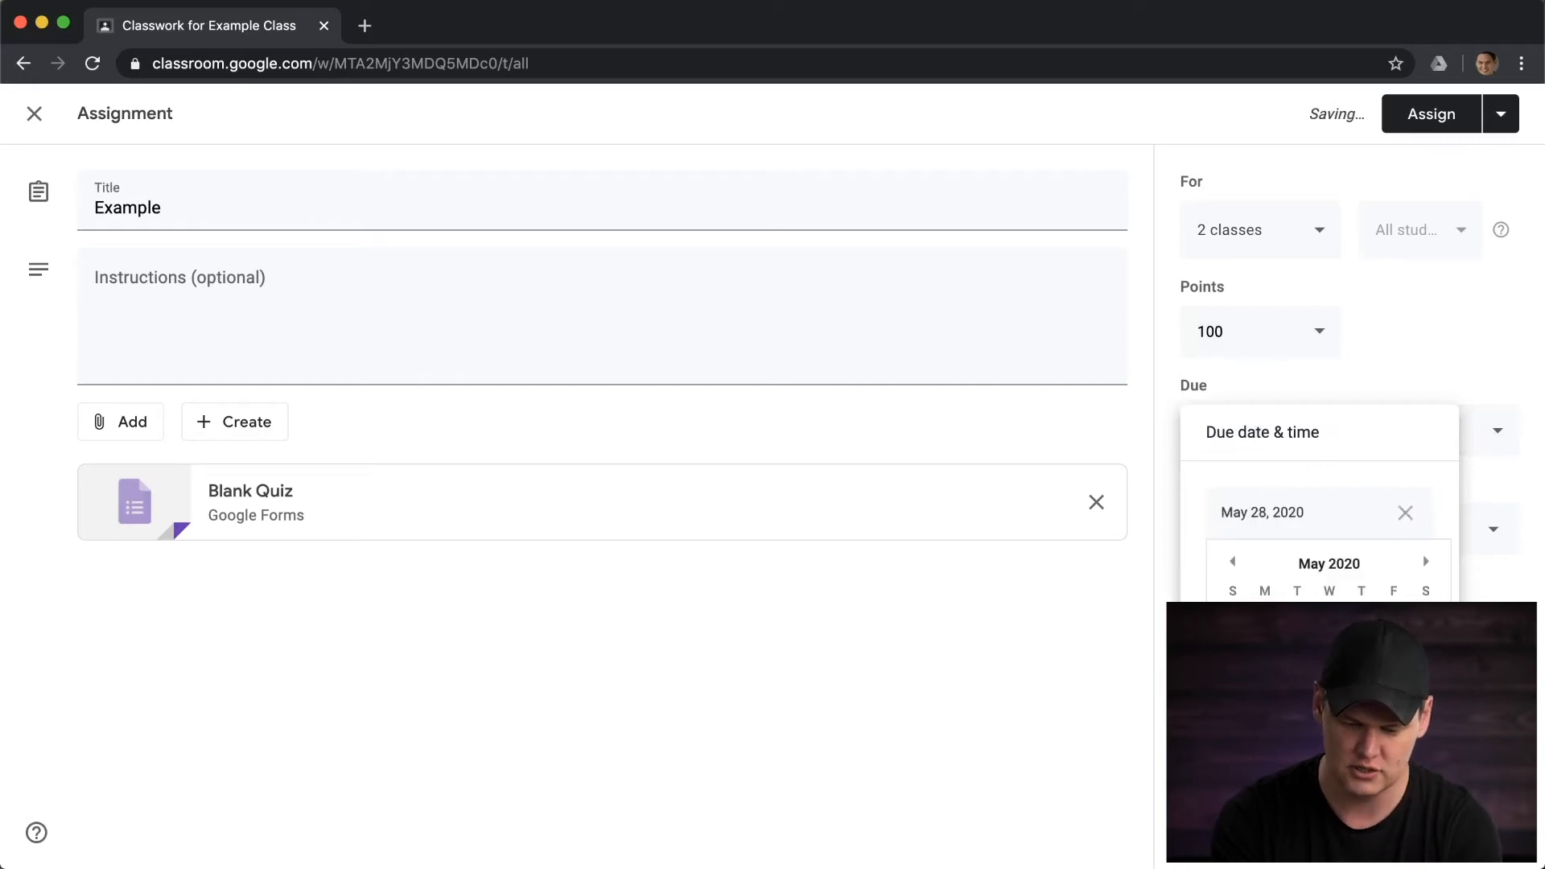
{"action": "left_click", "coordinate": [1492, 643]}
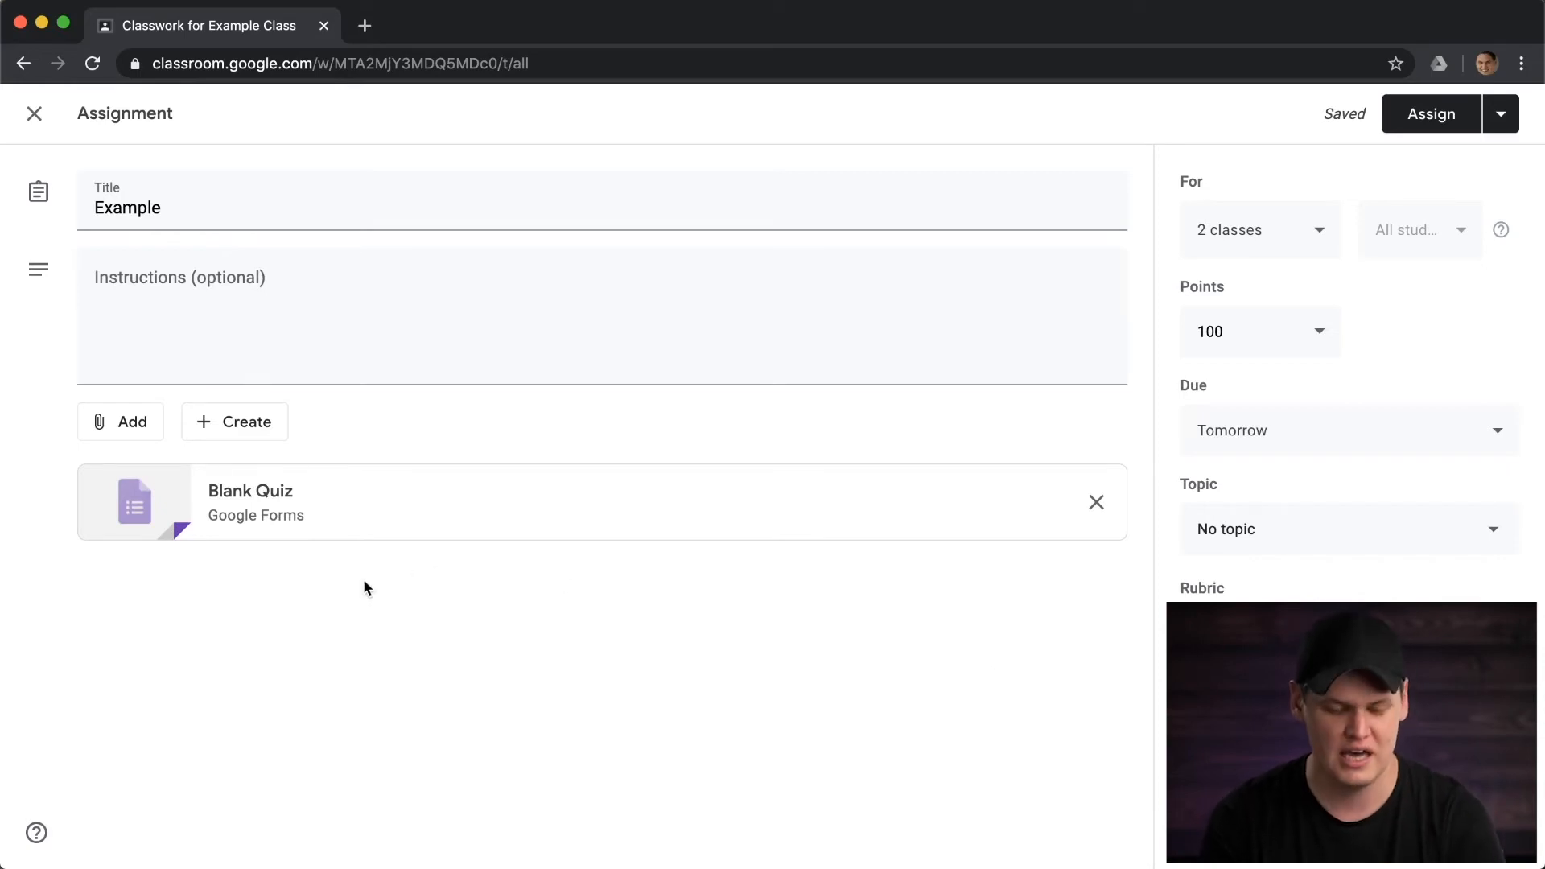
Open the attached Blank Quiz form and change its heading to "Example Quiz"
{"action": "left_click", "coordinate": [276, 496]}
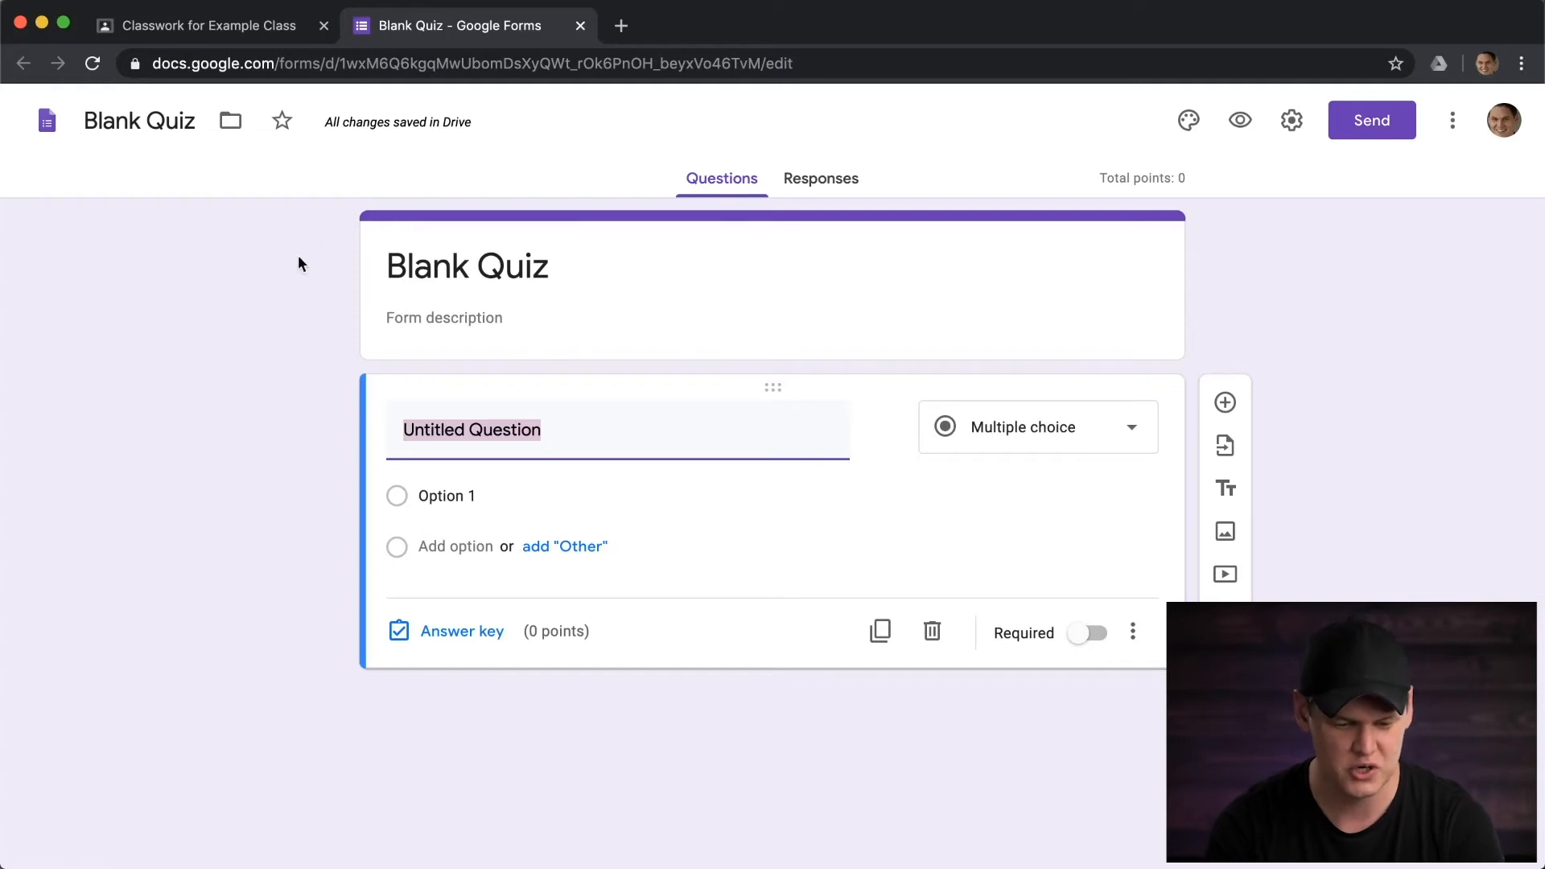
{"action": "left_click", "coordinate": [508, 258]}
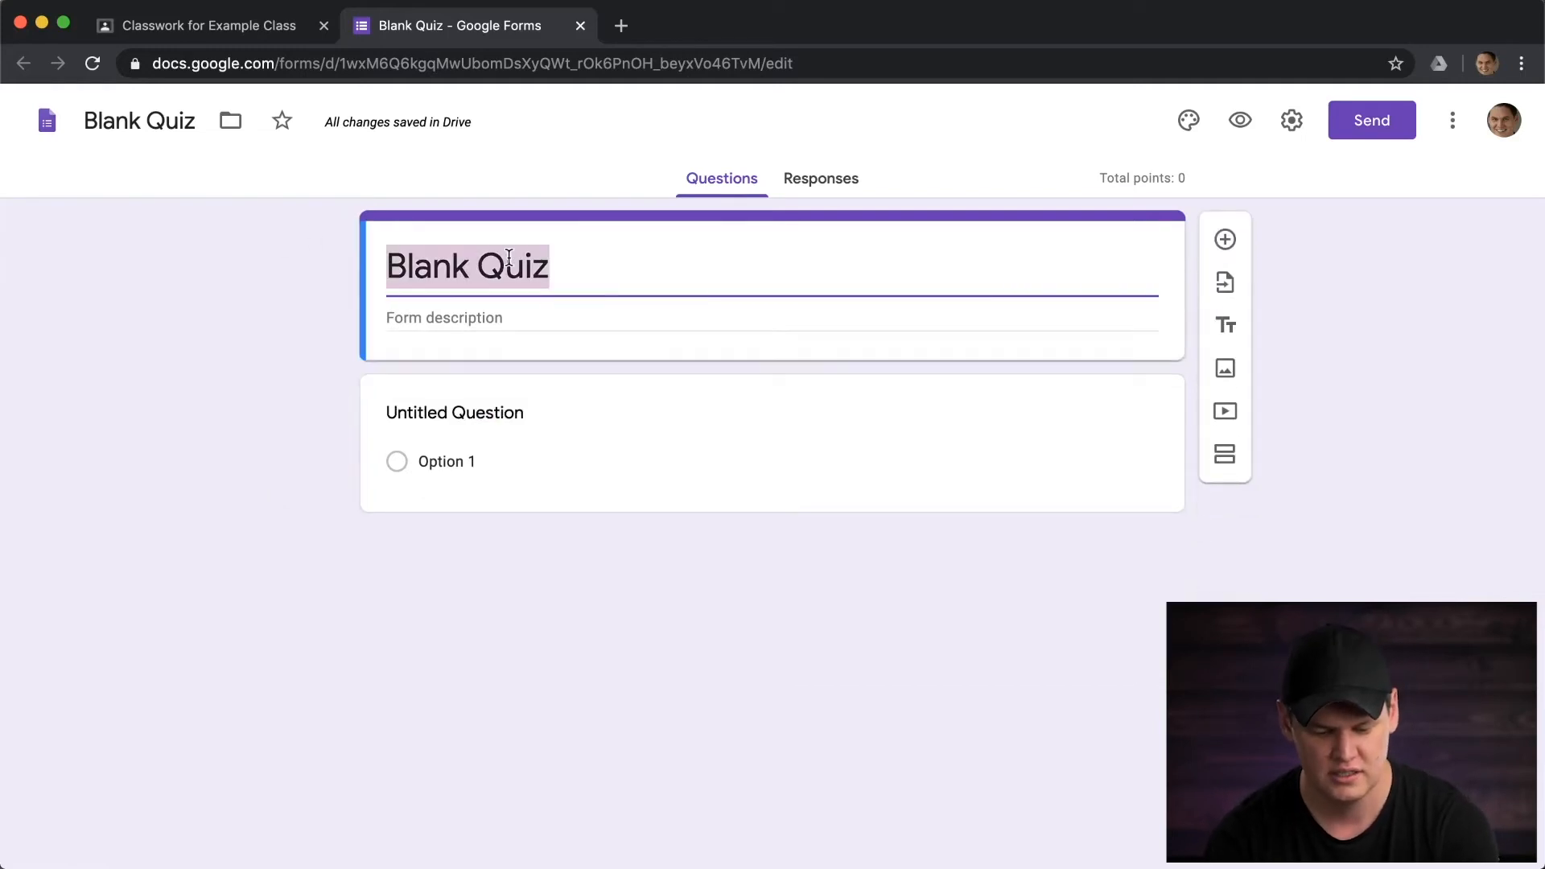
{"action": "type", "text": "Example Quiz"}
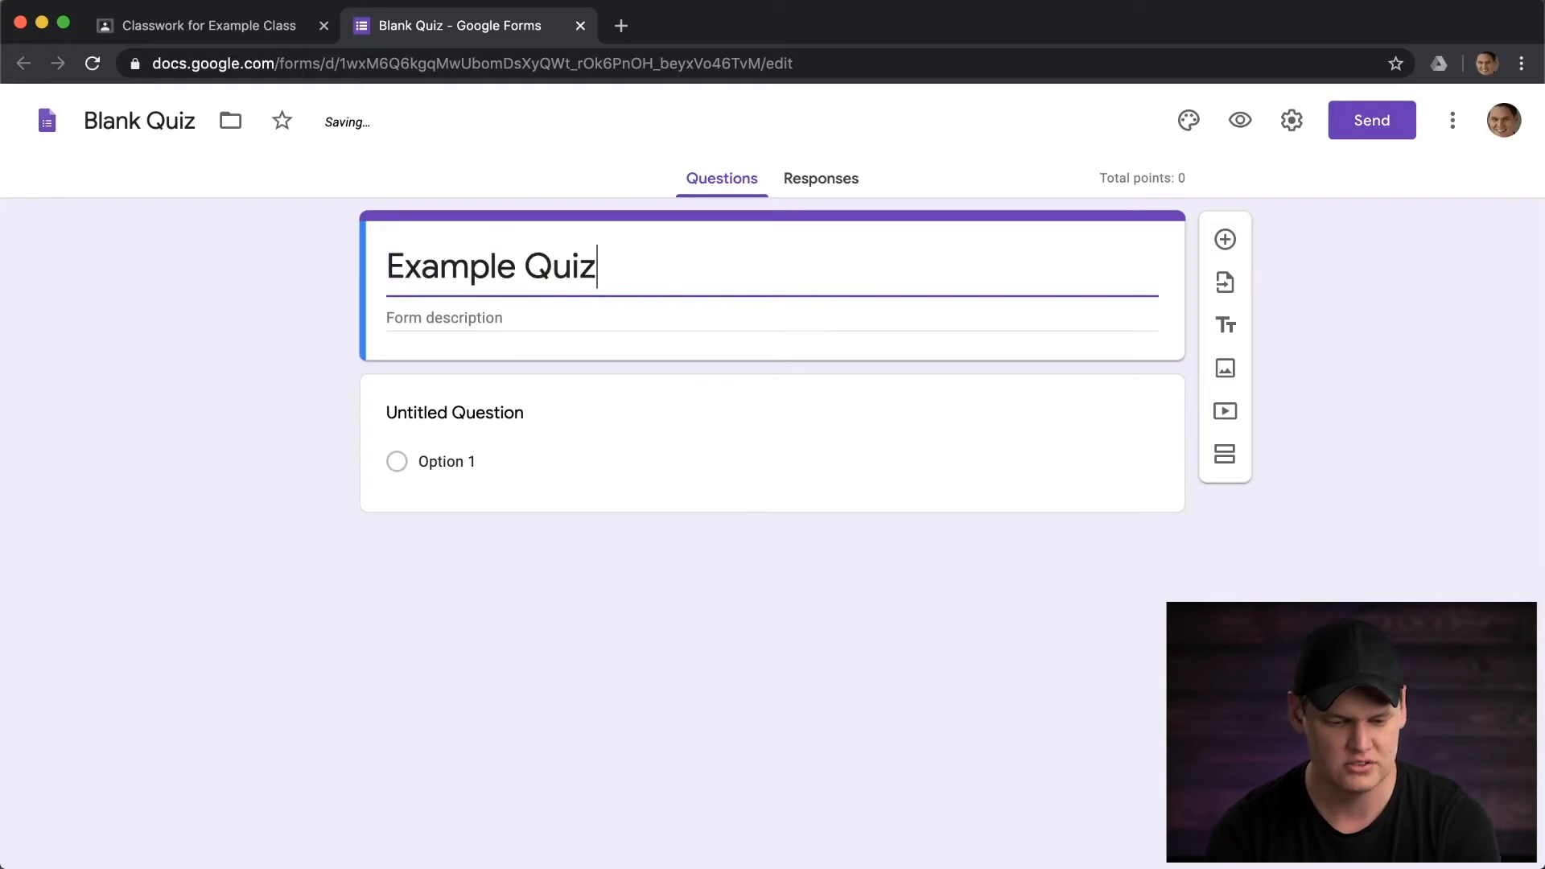
Rename the form file from the blank default to "Example Quiz"
{"action": "left_click", "coordinate": [537, 638]}
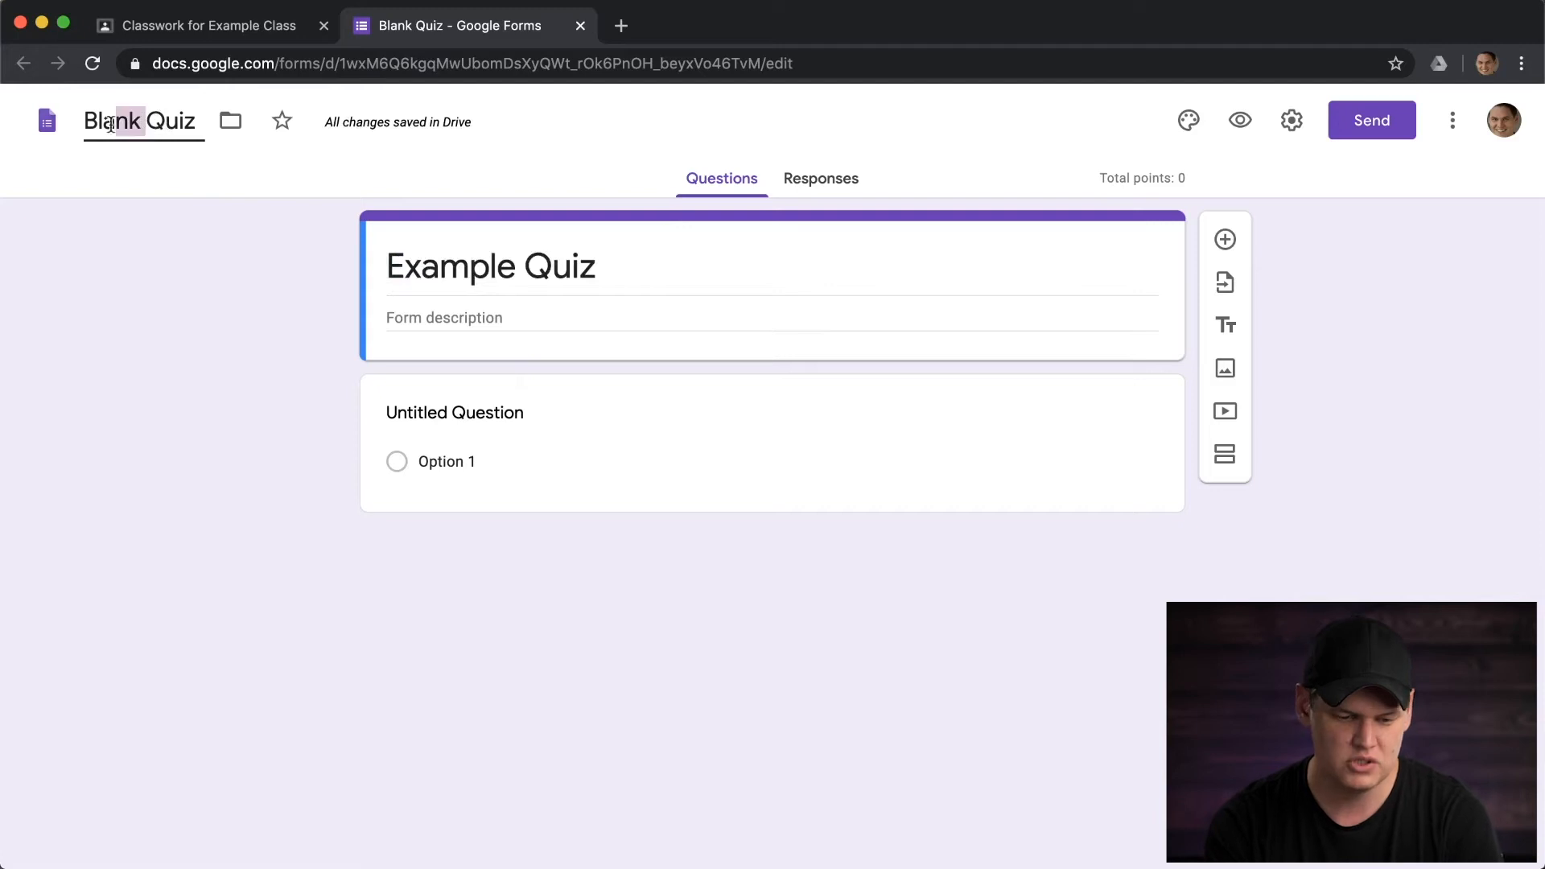
{"action": "double_click", "coordinate": [145, 120]}
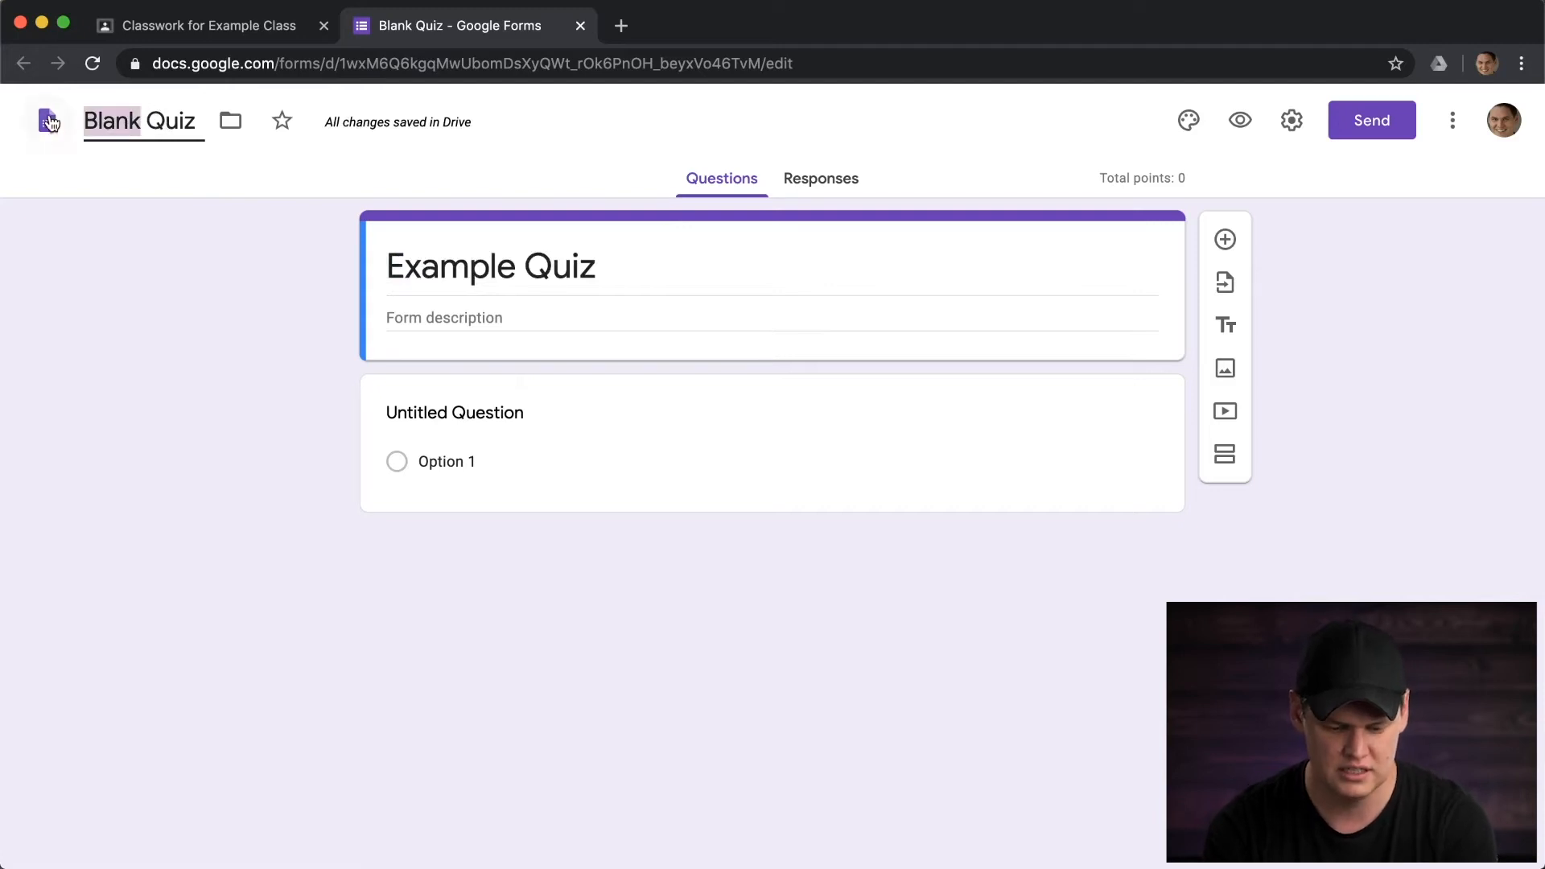
{"action": "type", "text": "Example"}
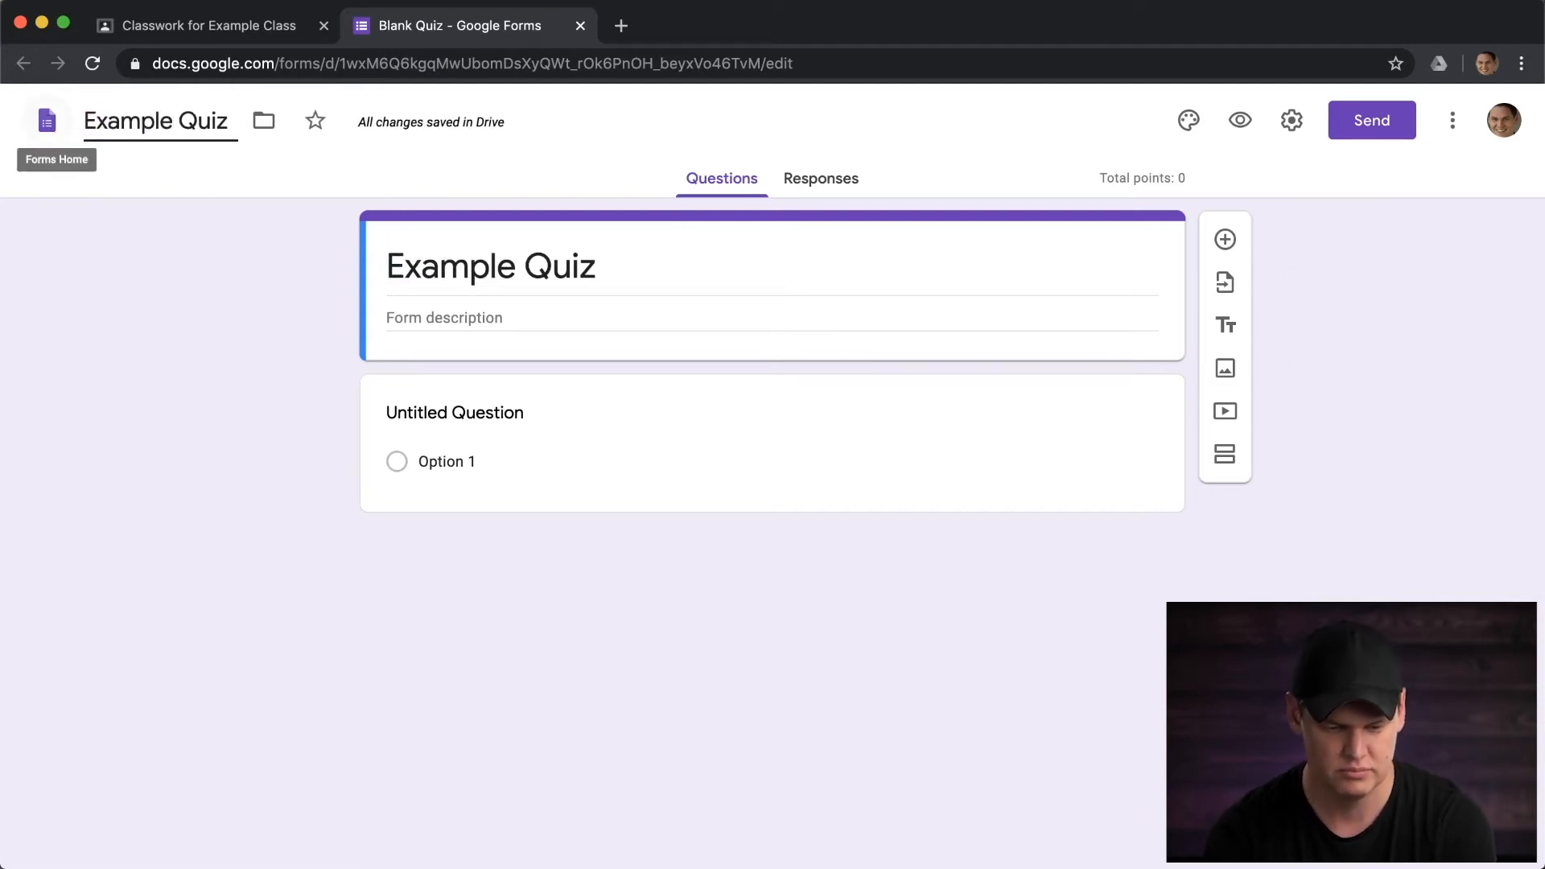
{"action": "left_click", "coordinate": [711, 288]}
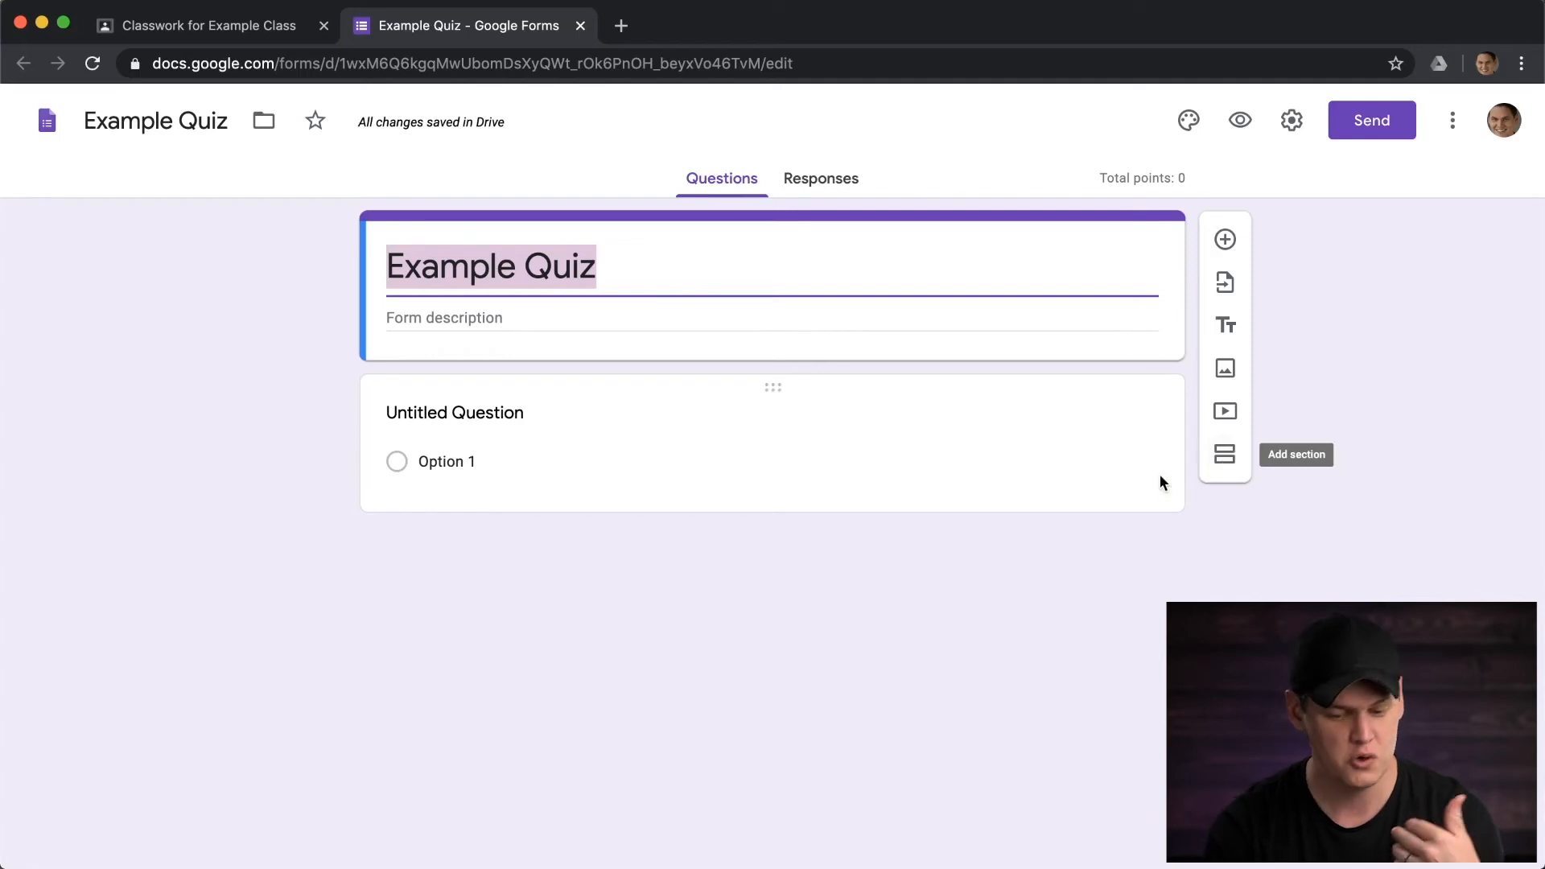
Add a multiple-choice question to the quiz and give it three options, Option 1 to Option 3
{"action": "left_click", "coordinate": [1225, 239]}
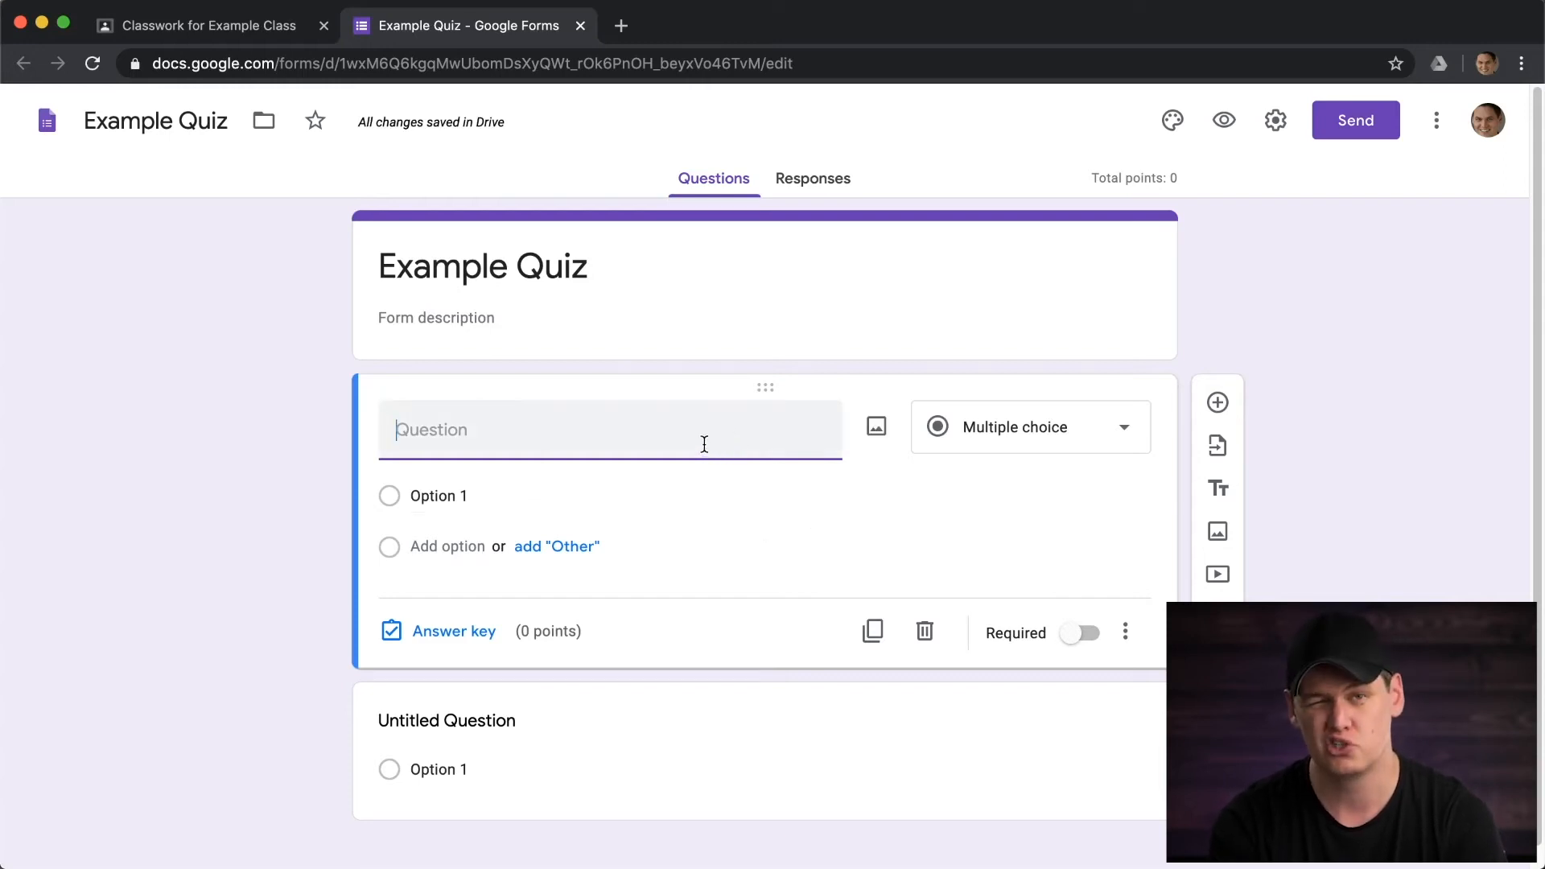
{"action": "left_click", "coordinate": [1015, 441]}
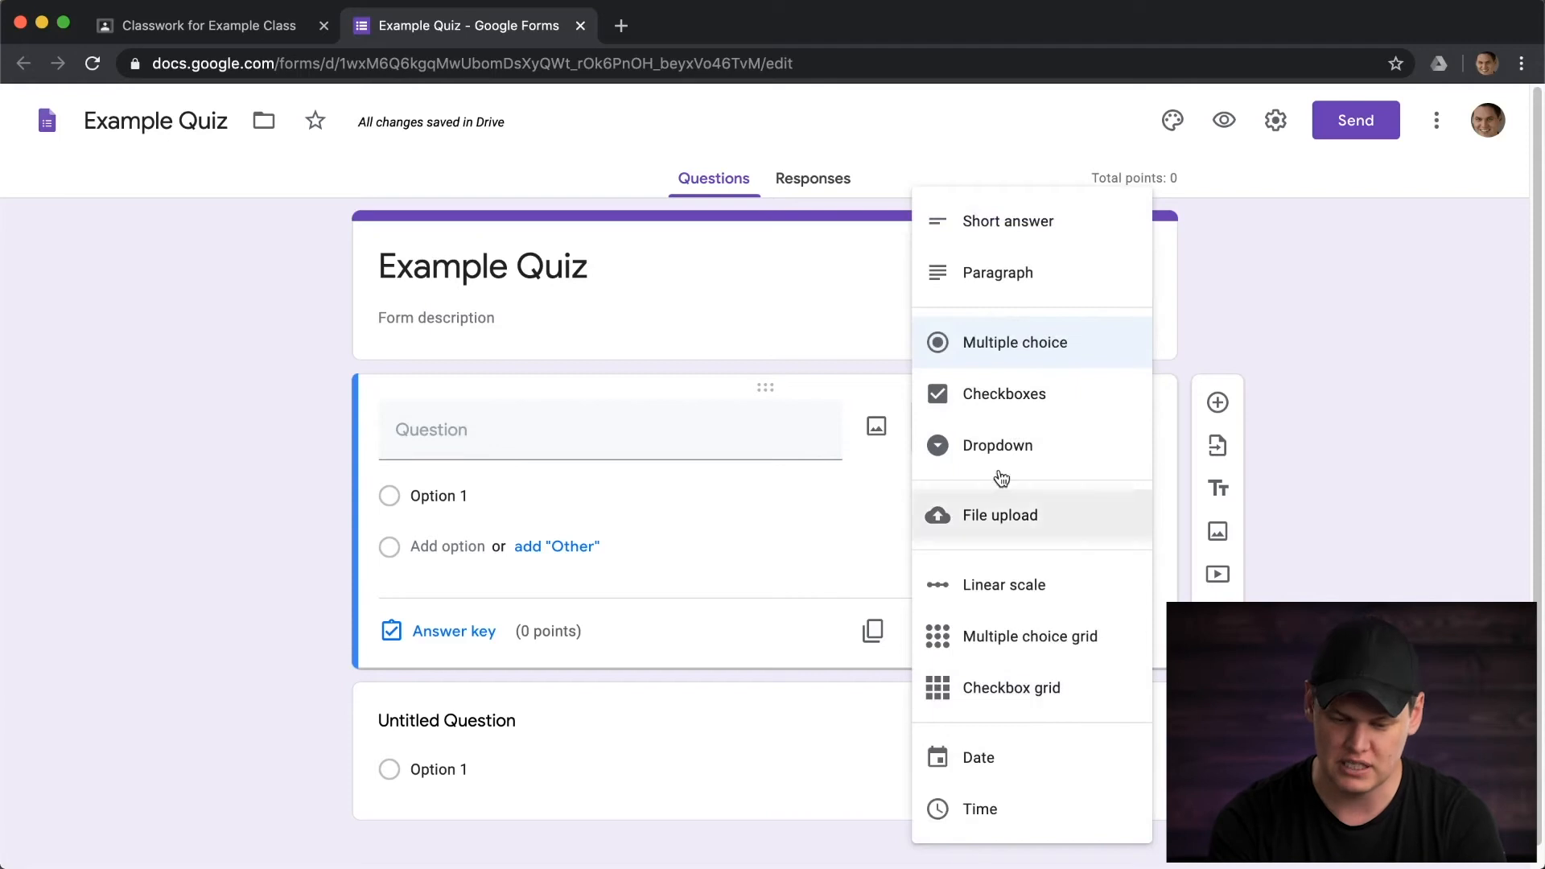
{"action": "left_click", "coordinate": [699, 508]}
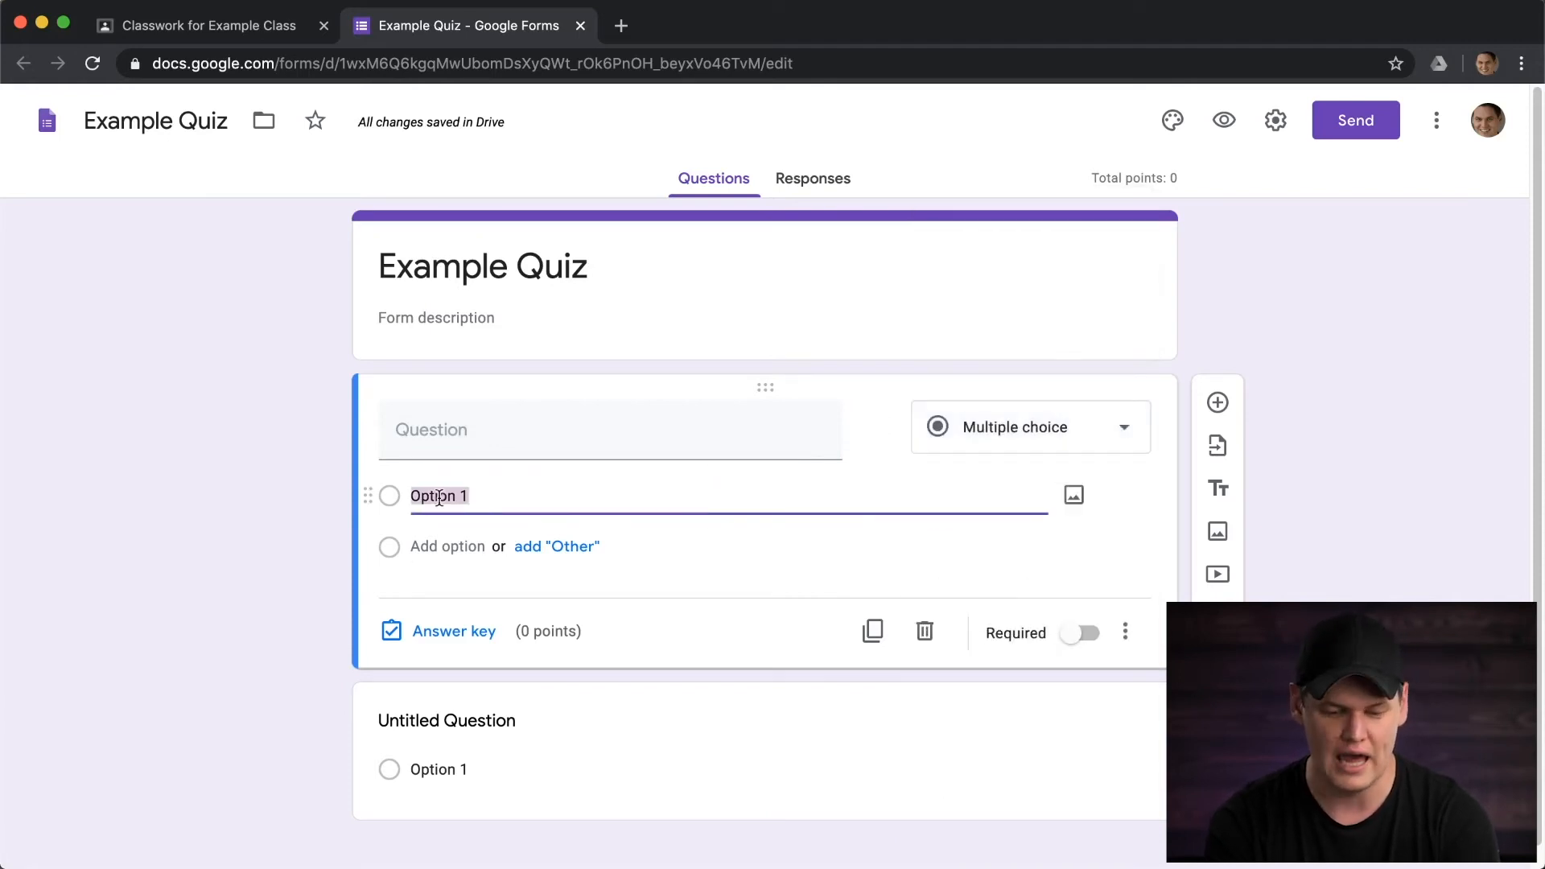
{"action": "left_click", "coordinate": [435, 545]}
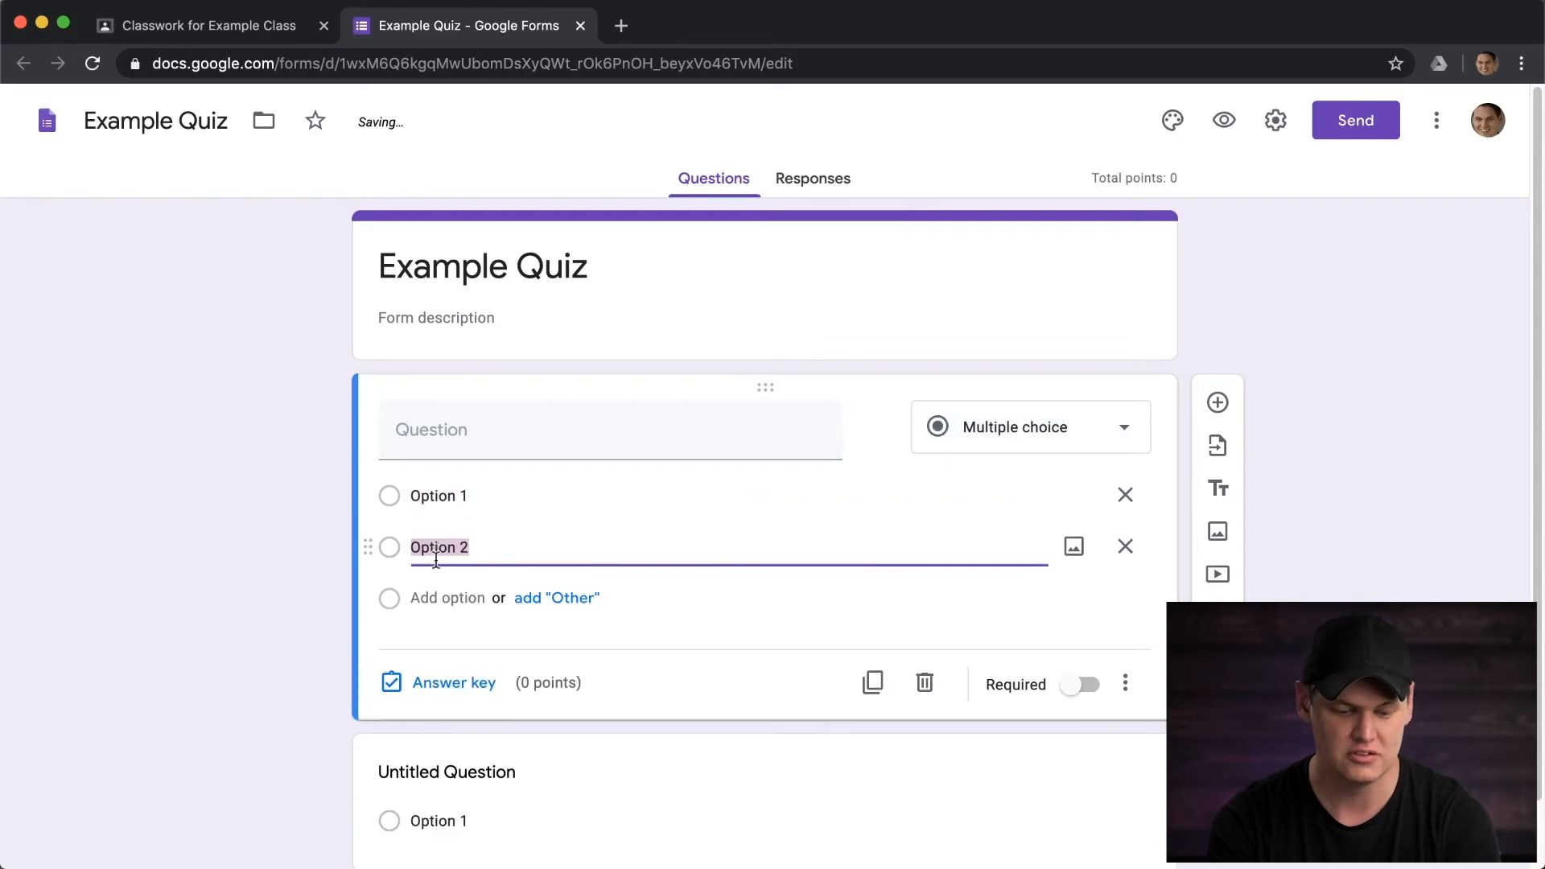
{"action": "left_click", "coordinate": [435, 601]}
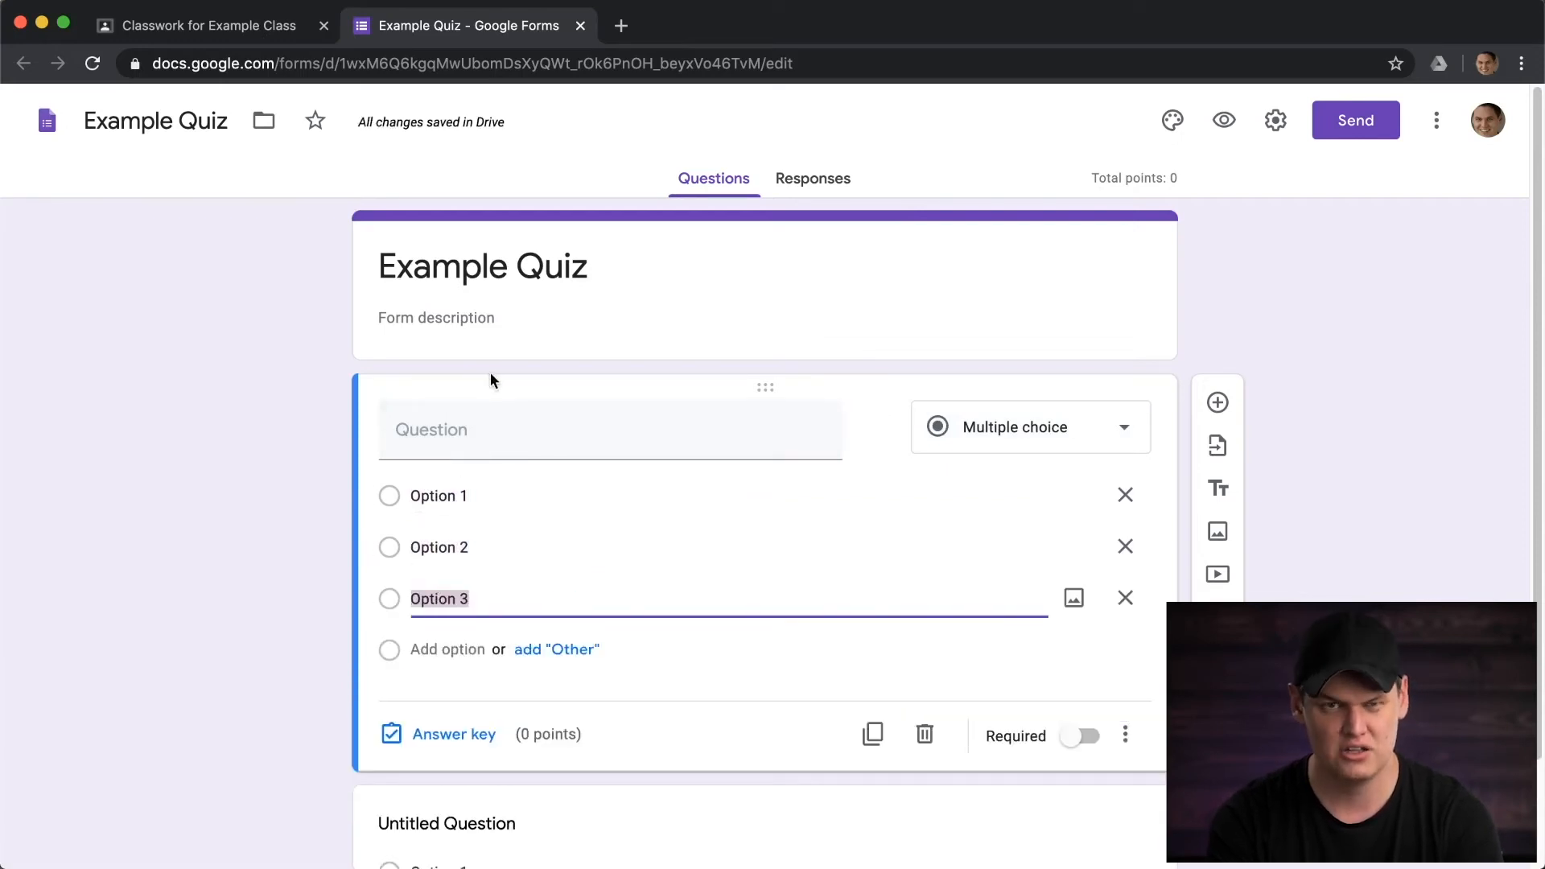
Set Option 2 as the new question's correct answer worth 1 point, and make the question required
{"action": "scroll", "coordinate": [565, 491], "scroll_direction": "down", "scroll_amount": 1}
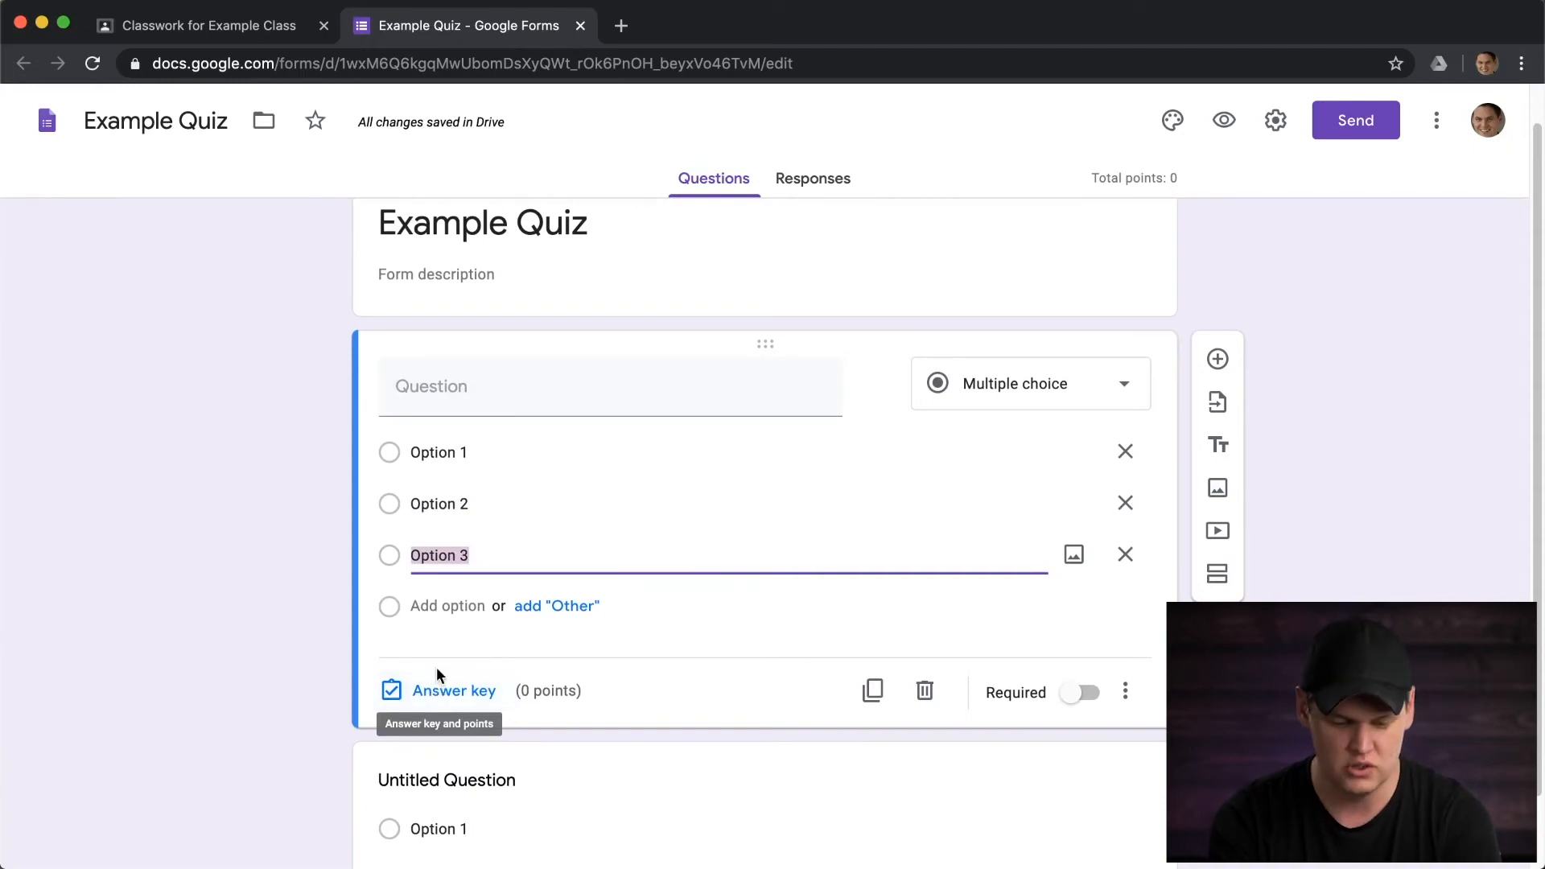
{"action": "left_click", "coordinate": [429, 692]}
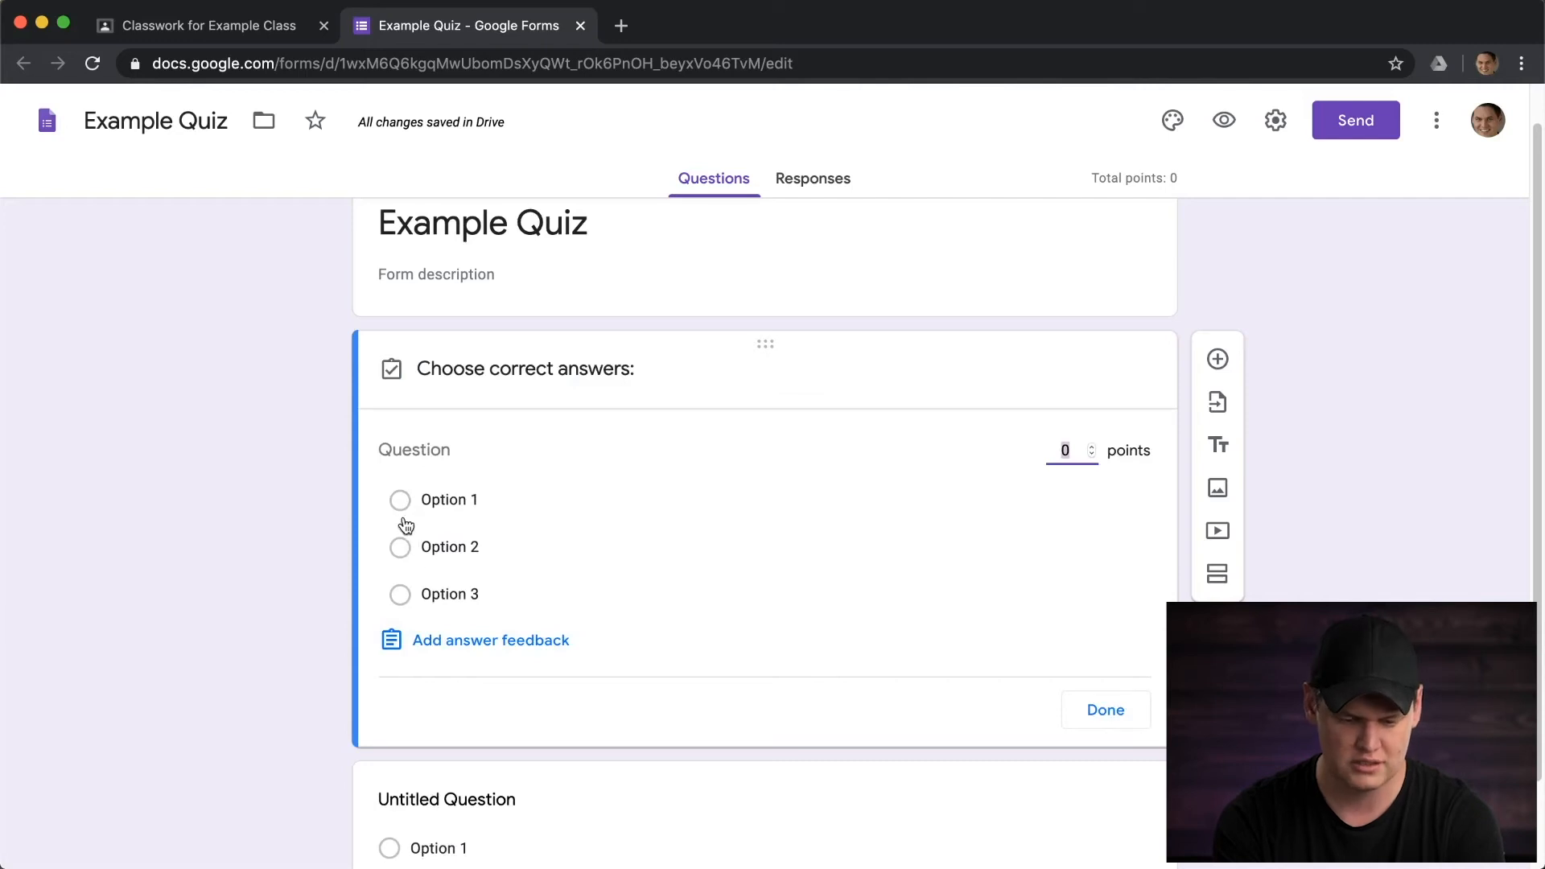
{"action": "left_click", "coordinate": [402, 551]}
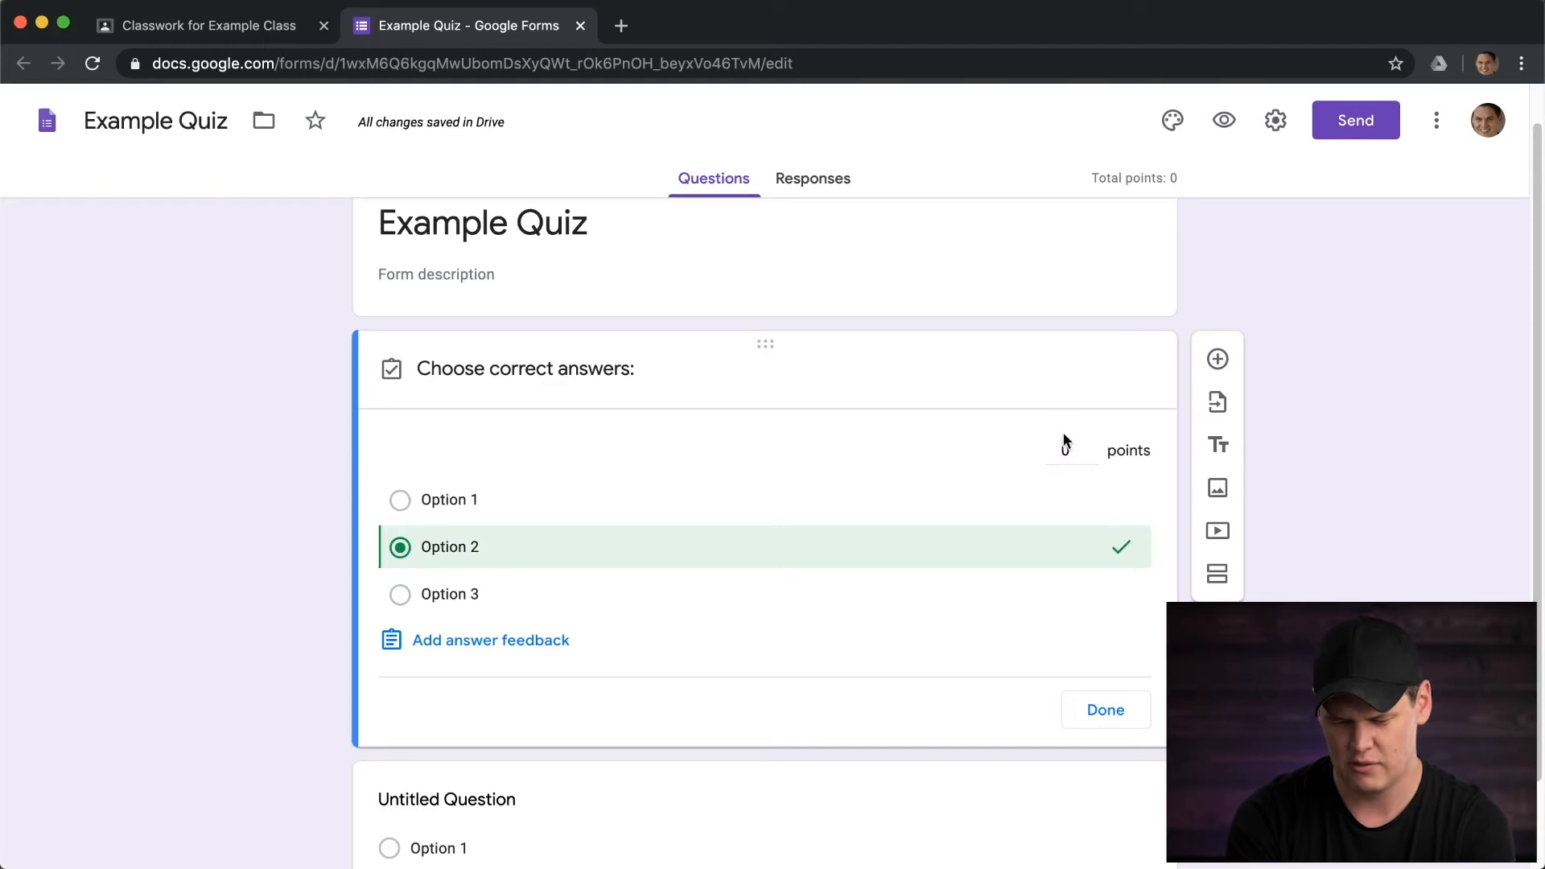
{"action": "left_click", "coordinate": [1091, 446]}
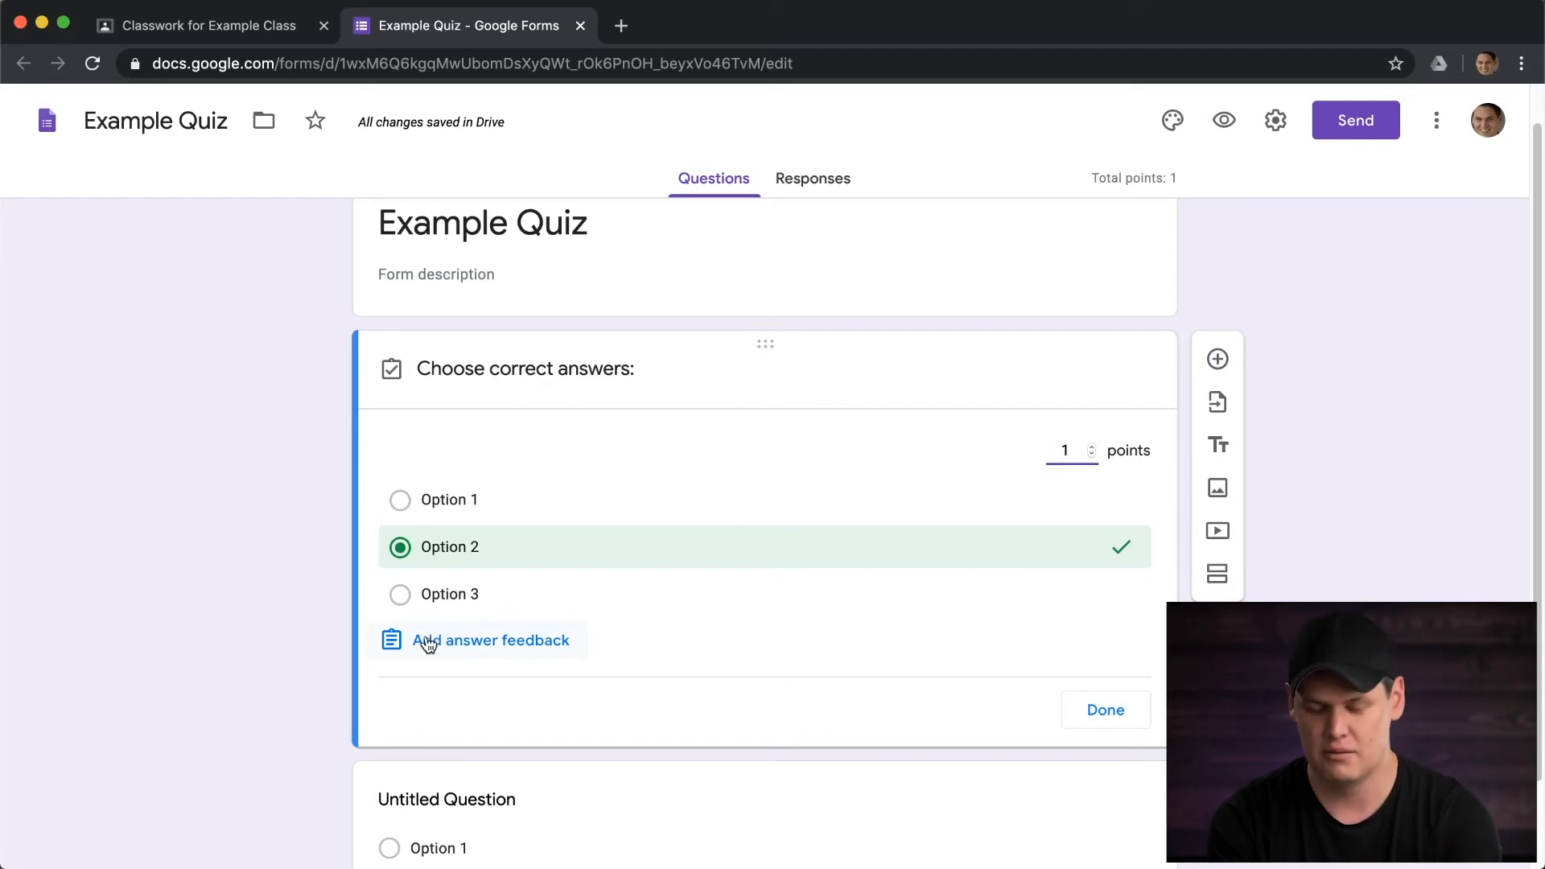
{"action": "left_click", "coordinate": [1106, 712]}
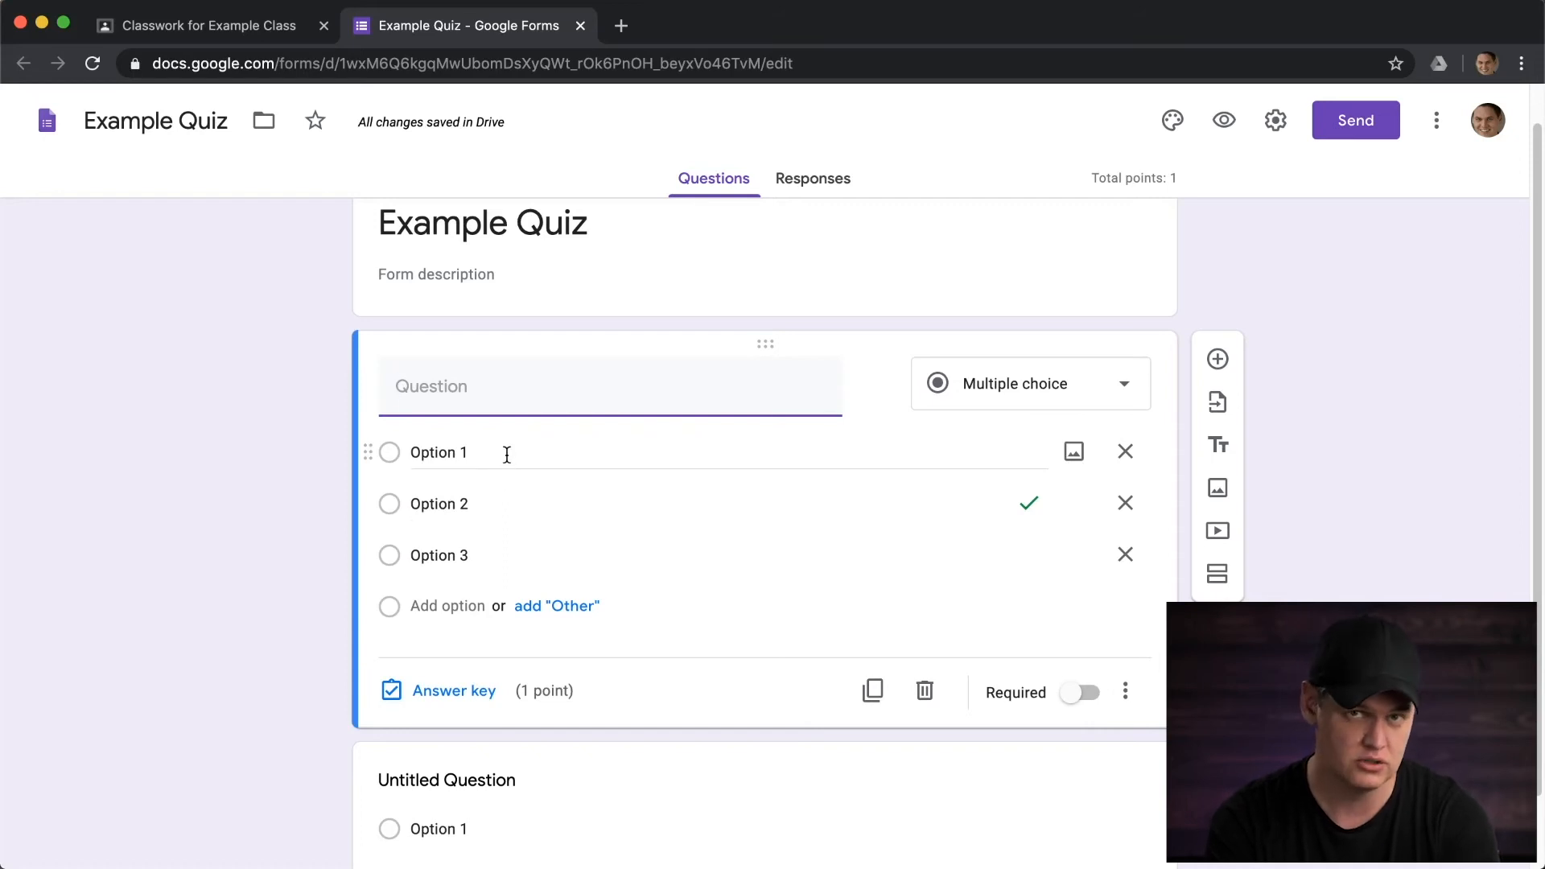
{"action": "scroll", "coordinate": [507, 467], "scroll_direction": "down", "scroll_amount": 2}
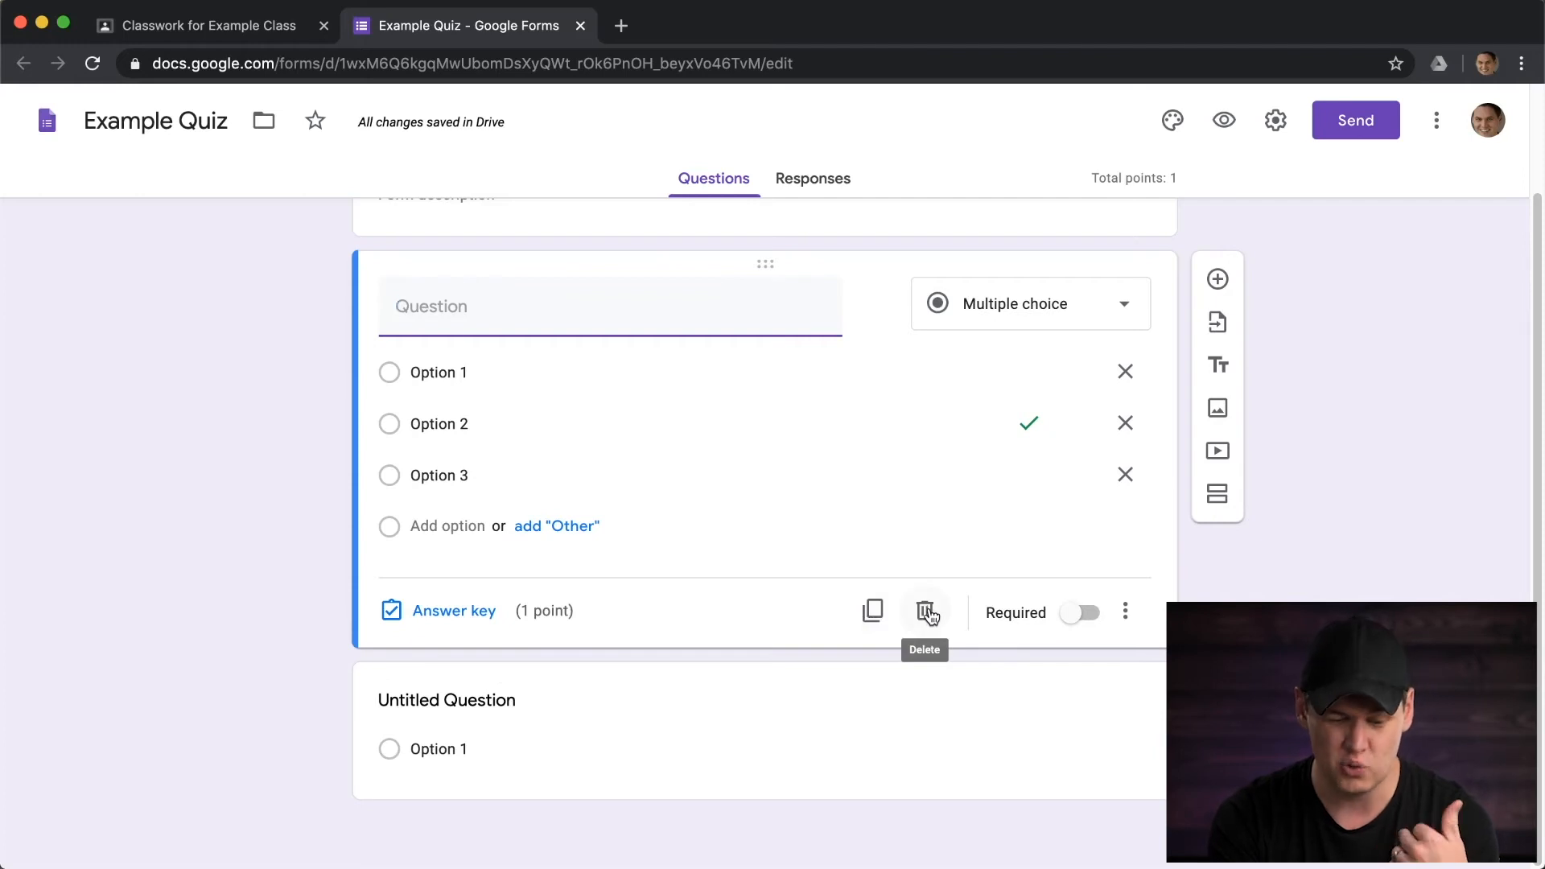
{"action": "left_click", "coordinate": [1075, 618]}
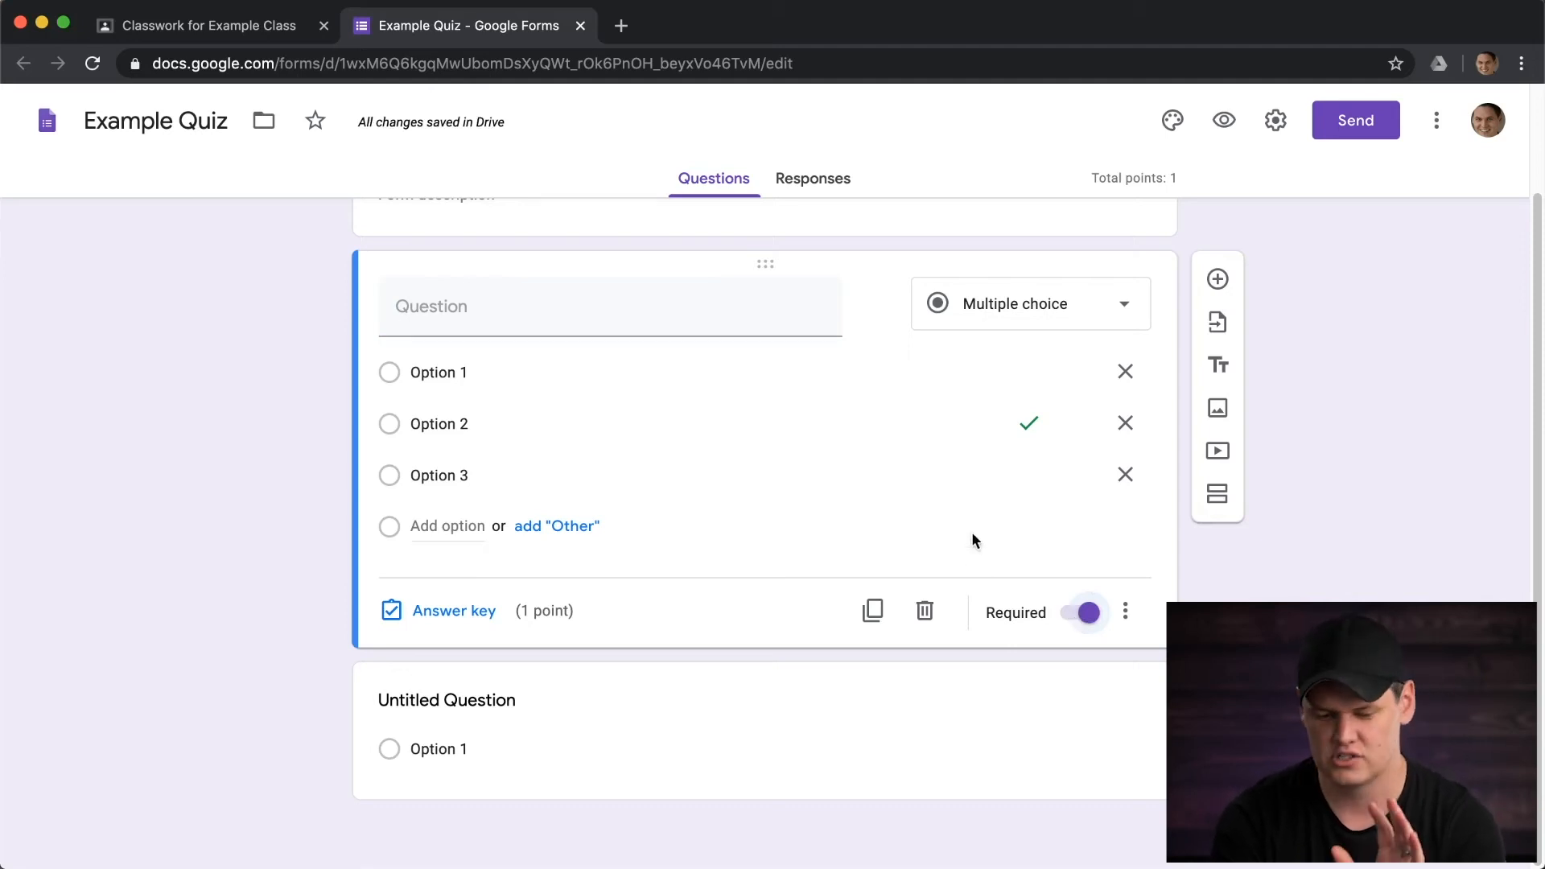
{"action": "scroll", "coordinate": [740, 327], "scroll_direction": "up", "scroll_amount": 1}
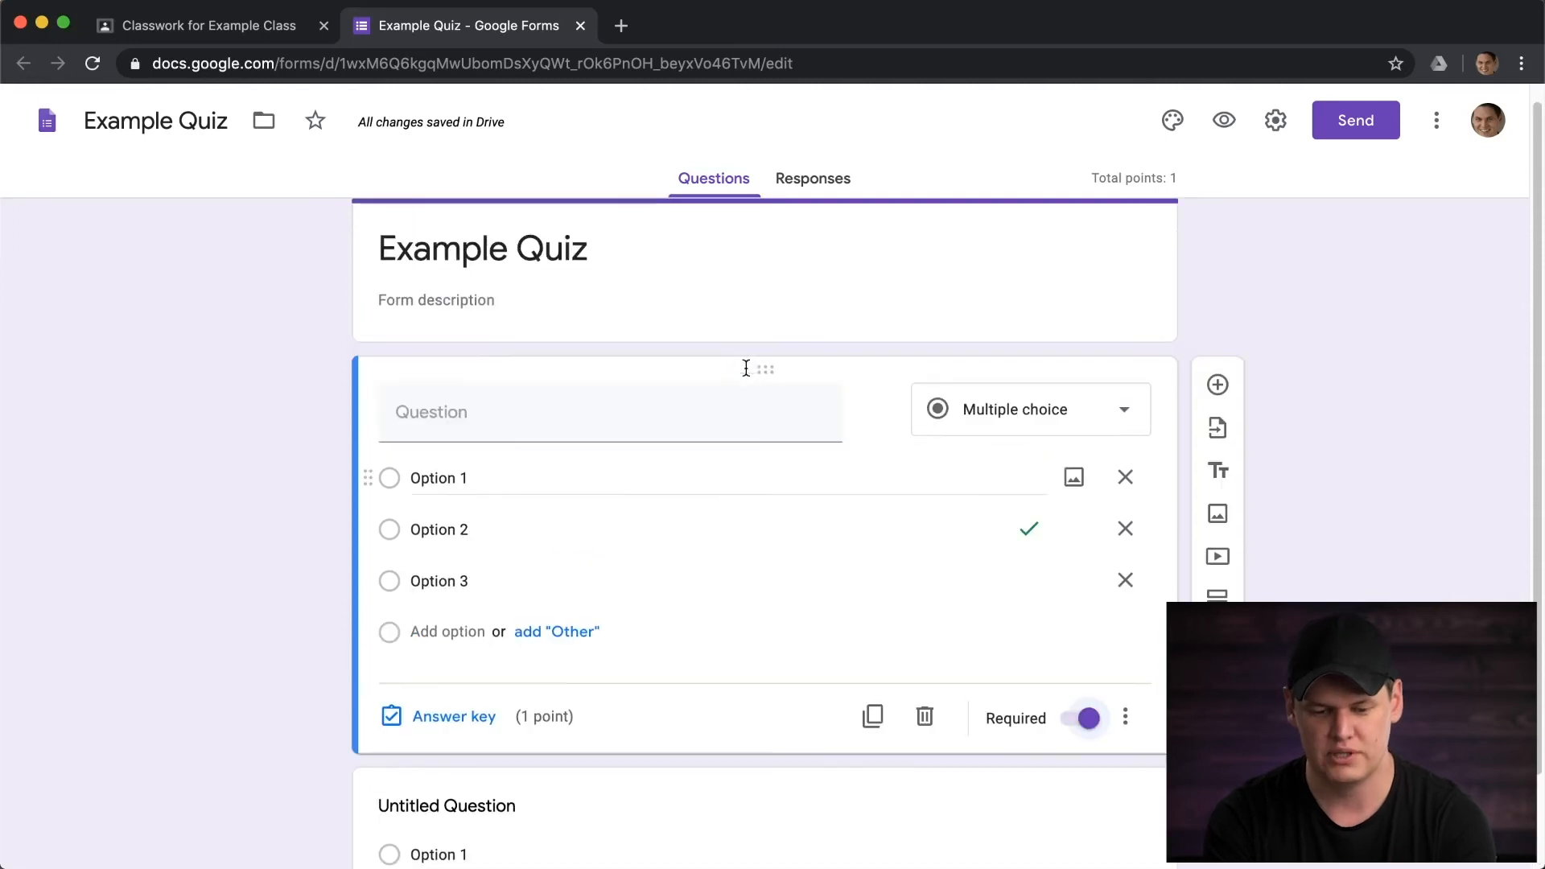
{"action": "scroll", "coordinate": [729, 378], "scroll_direction": "down", "scroll_amount": 1}
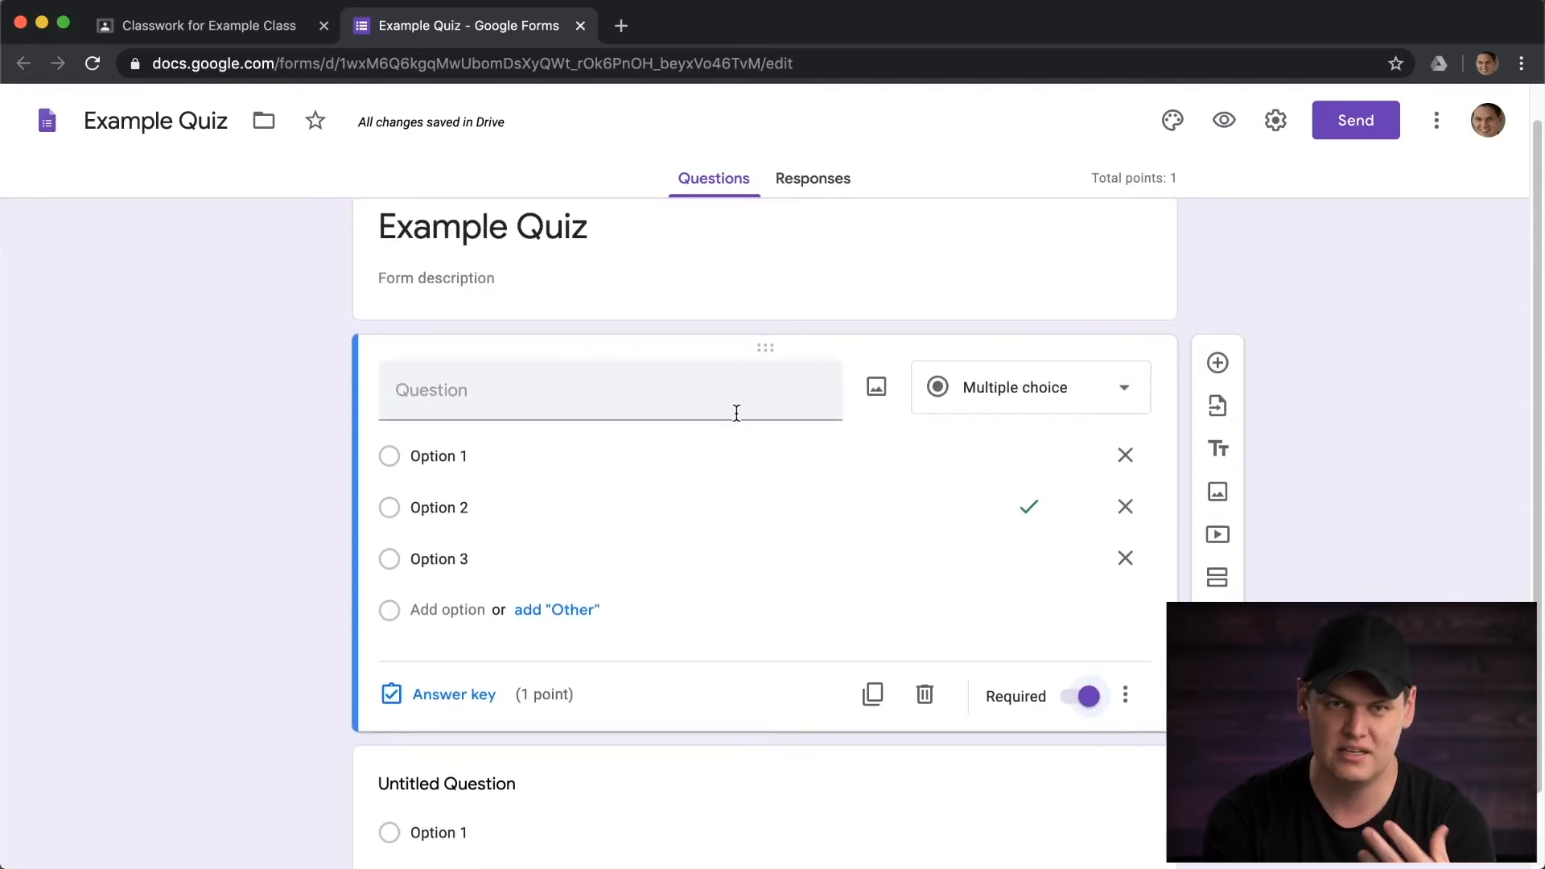
{"action": "scroll", "coordinate": [807, 422], "scroll_direction": "down", "scroll_amount": 2}
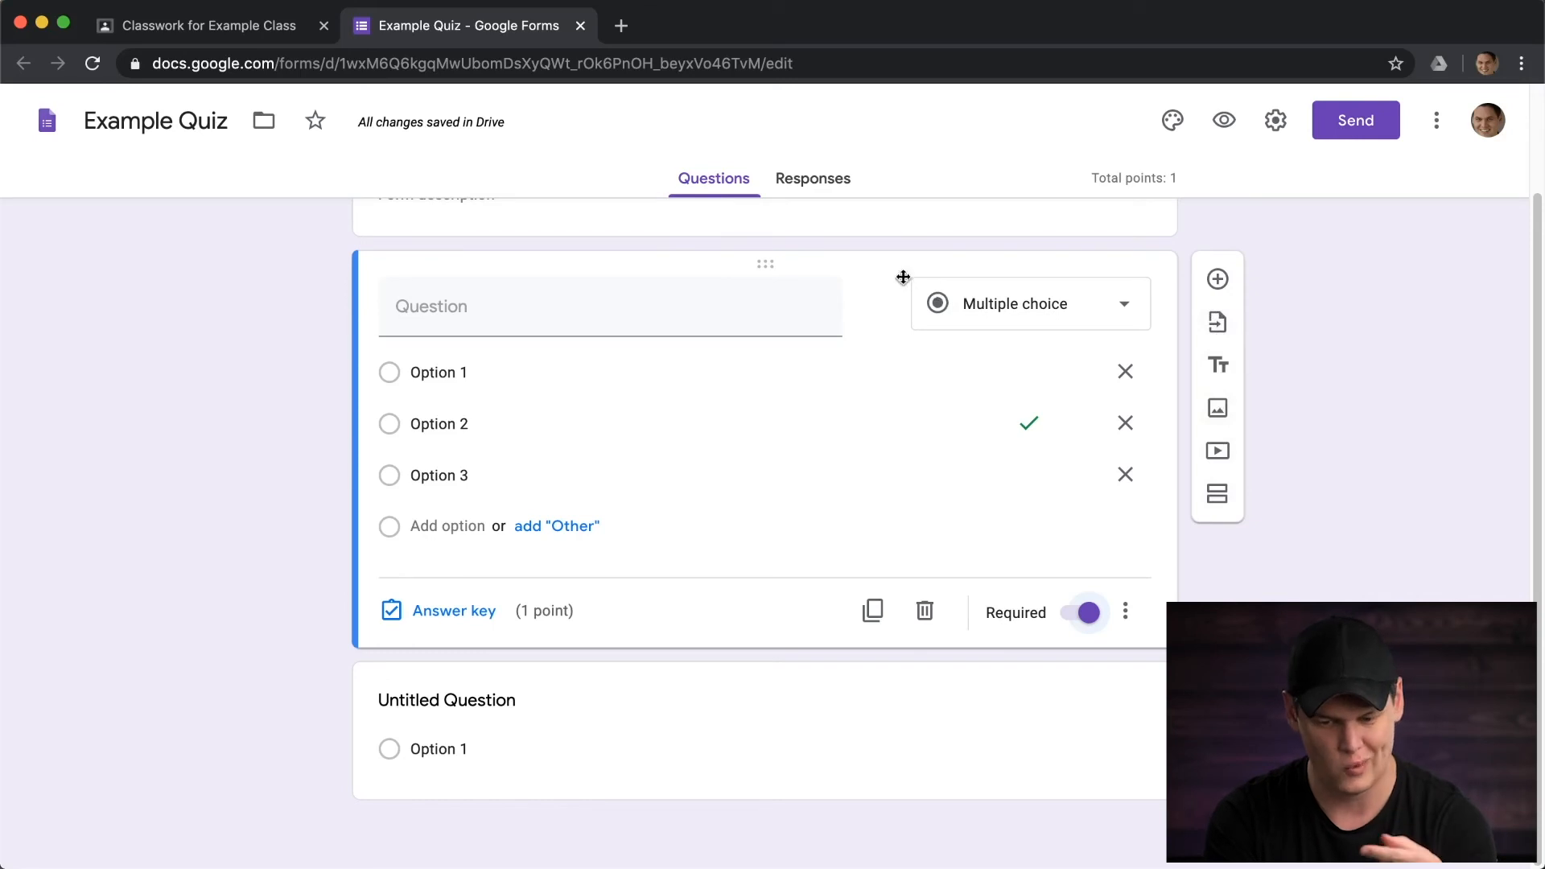
{"action": "scroll", "coordinate": [954, 475], "scroll_direction": "up", "scroll_amount": 2}
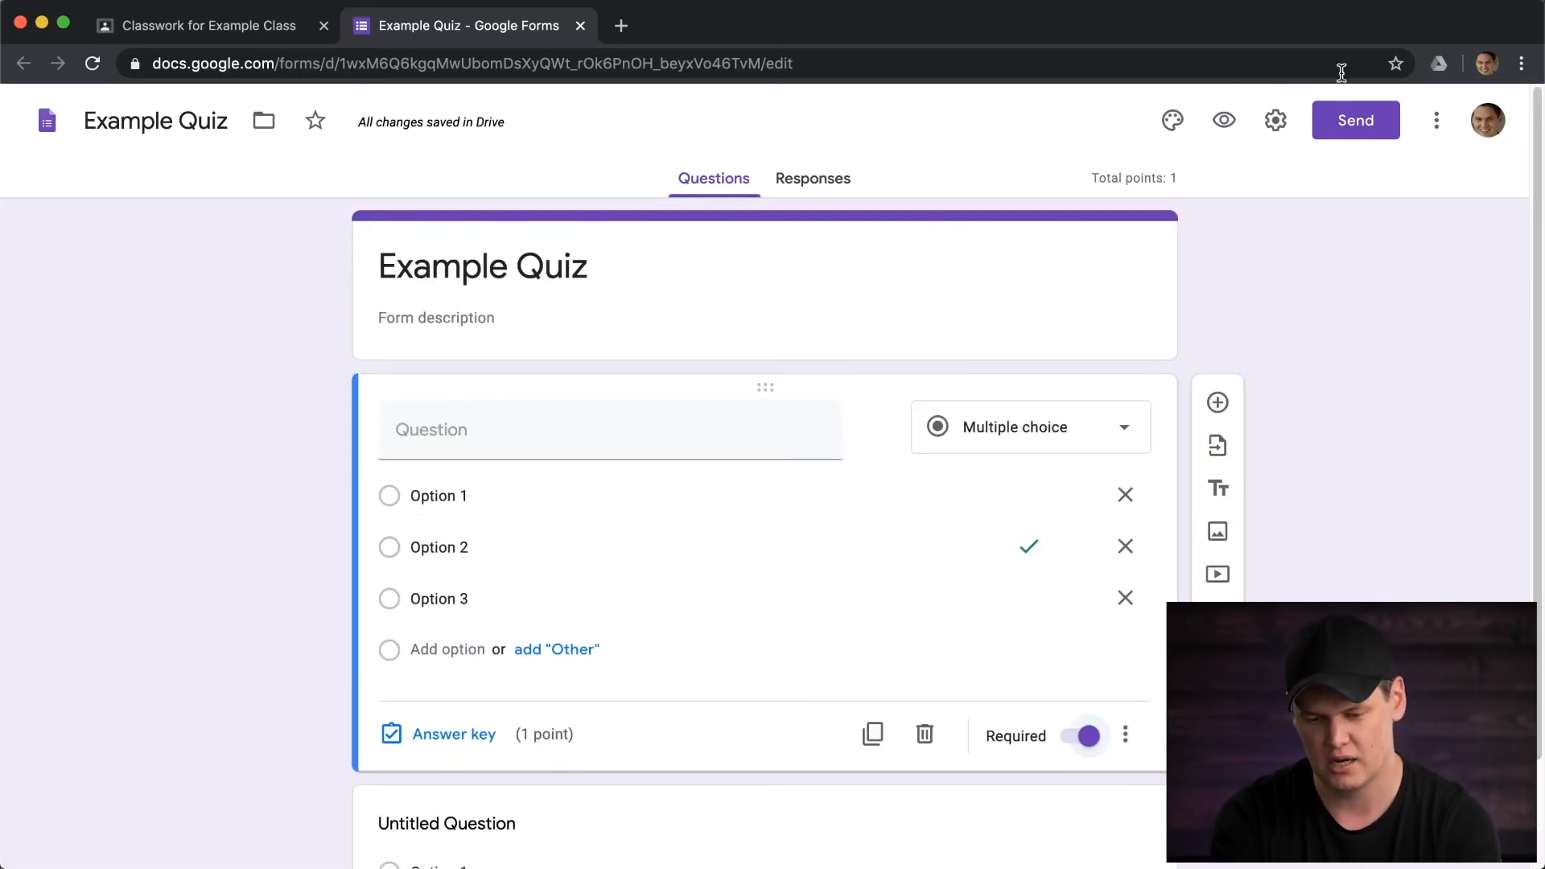
Browse the form's theme options for a header image, checking the preset themes and the upload choice without selecting one
{"action": "left_click", "coordinate": [1171, 124]}
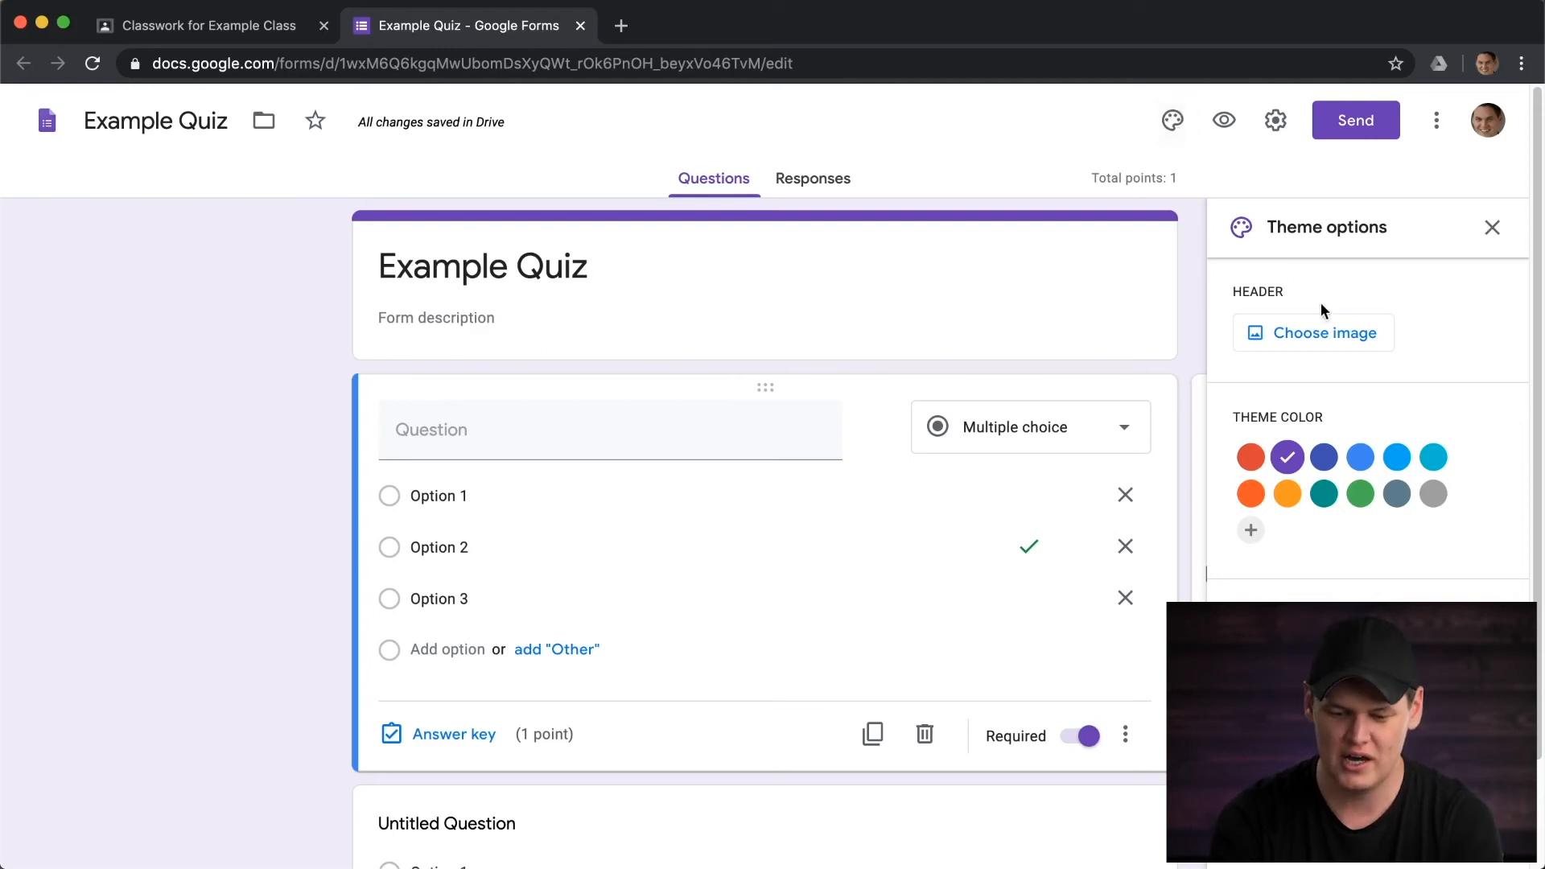
{"action": "left_click", "coordinate": [1281, 339]}
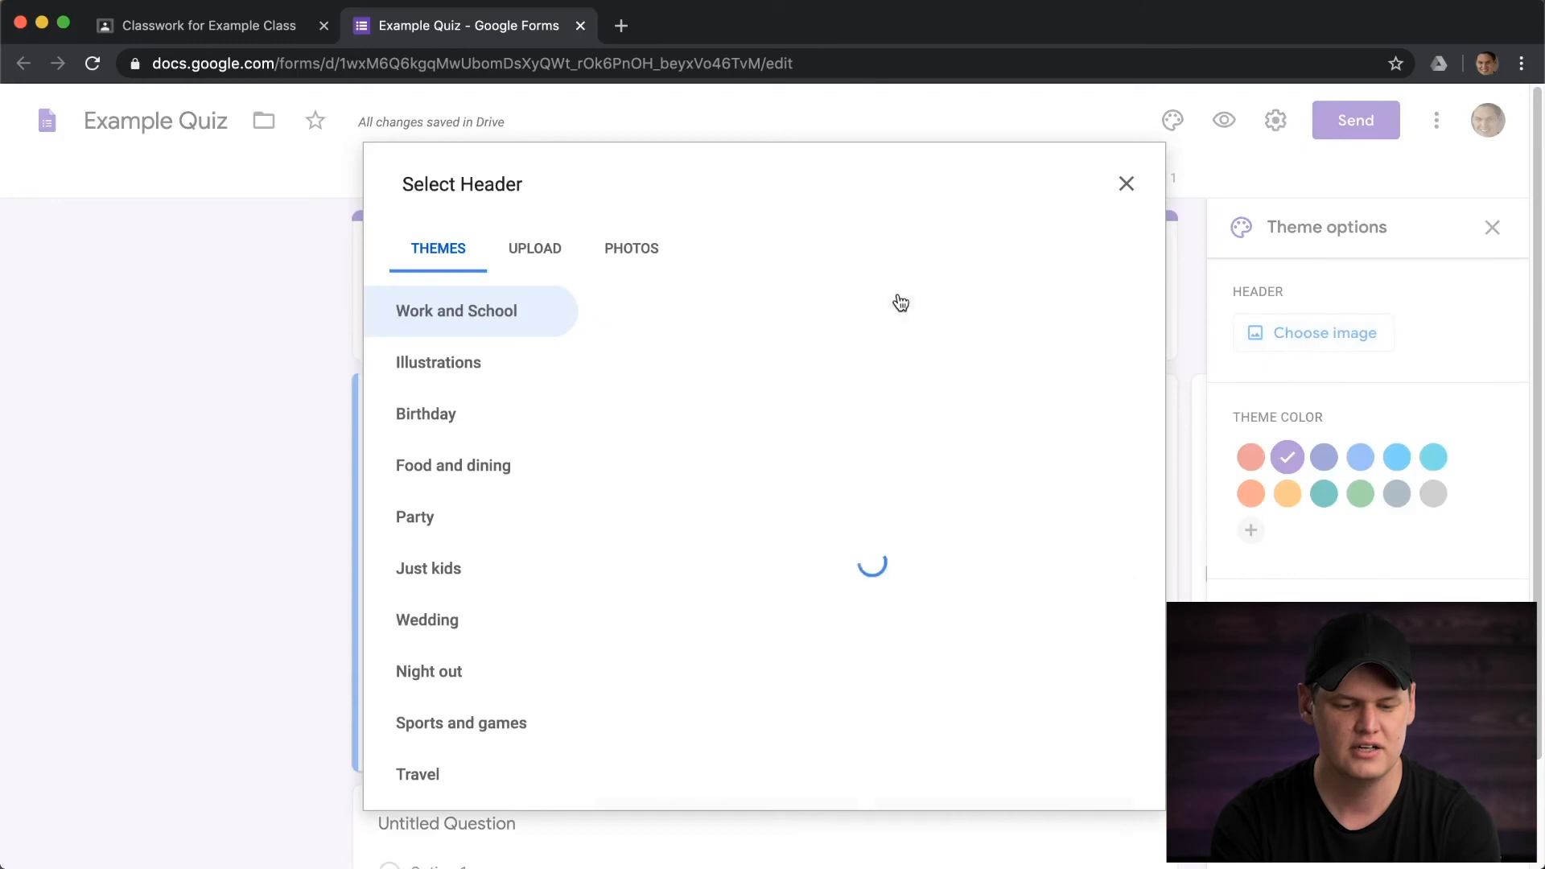
{"action": "scroll", "coordinate": [535, 356], "scroll_direction": "down", "scroll_amount": 3}
{"action": "scroll", "coordinate": [462, 356], "scroll_direction": "up", "scroll_amount": 2}
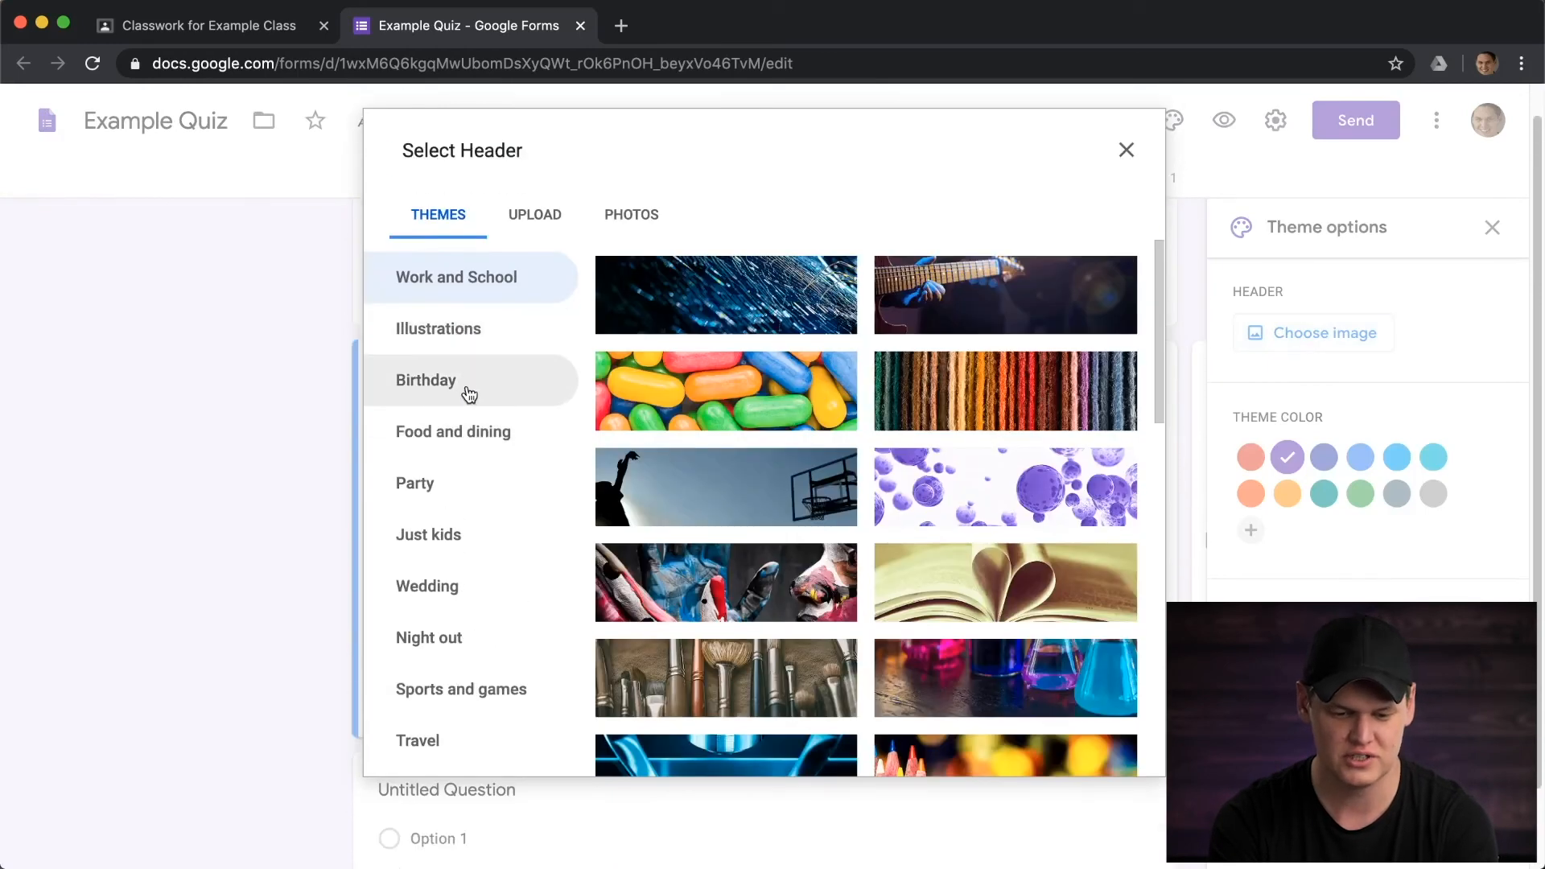
{"action": "left_click", "coordinate": [537, 214]}
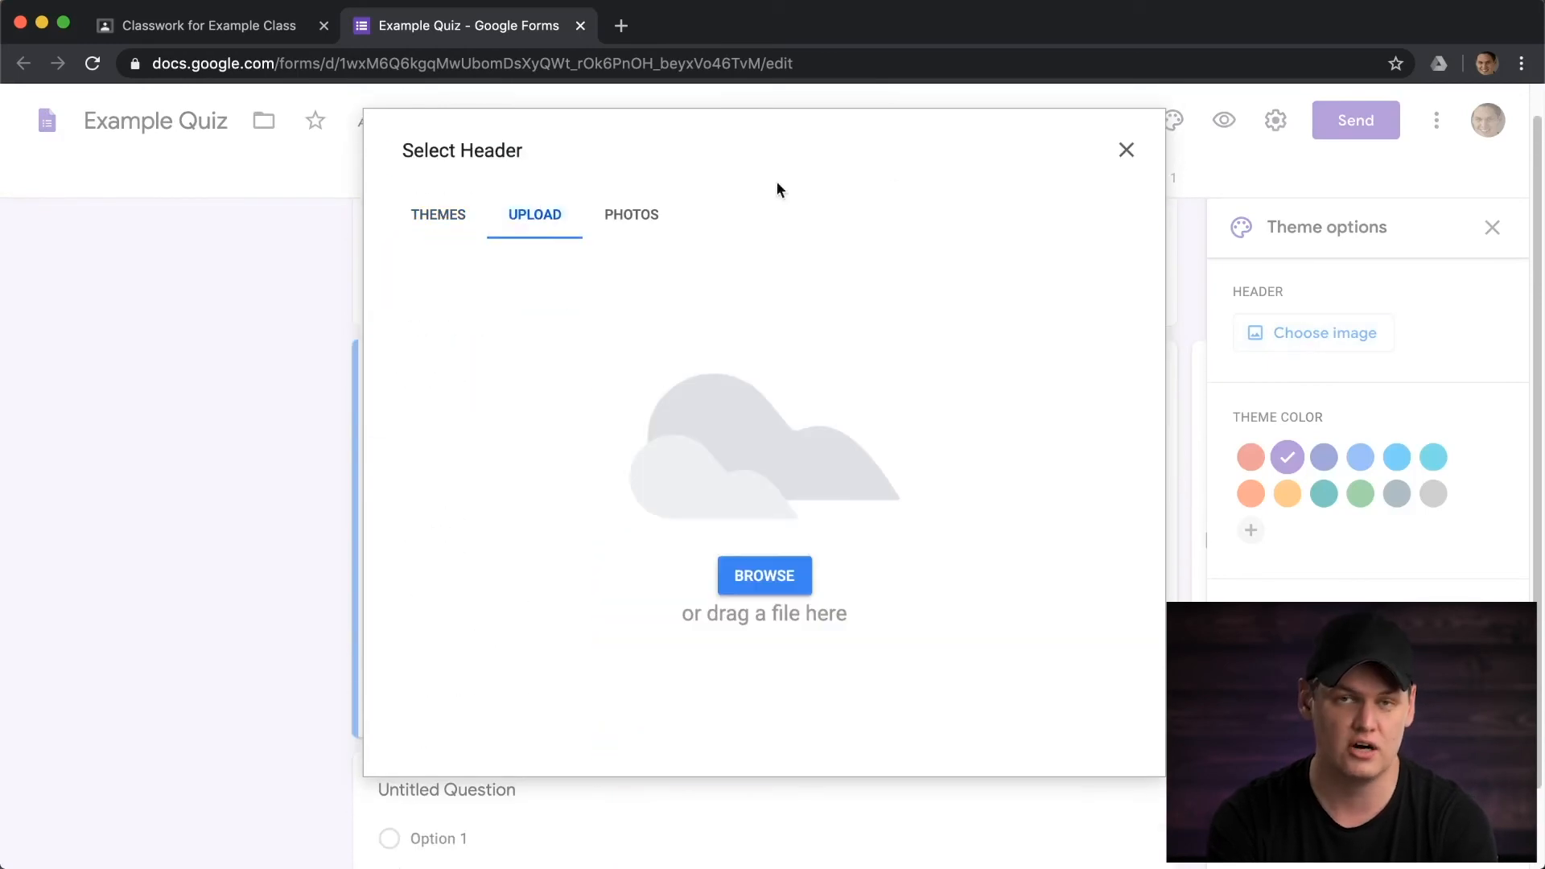
{"action": "left_click", "coordinate": [1126, 151]}
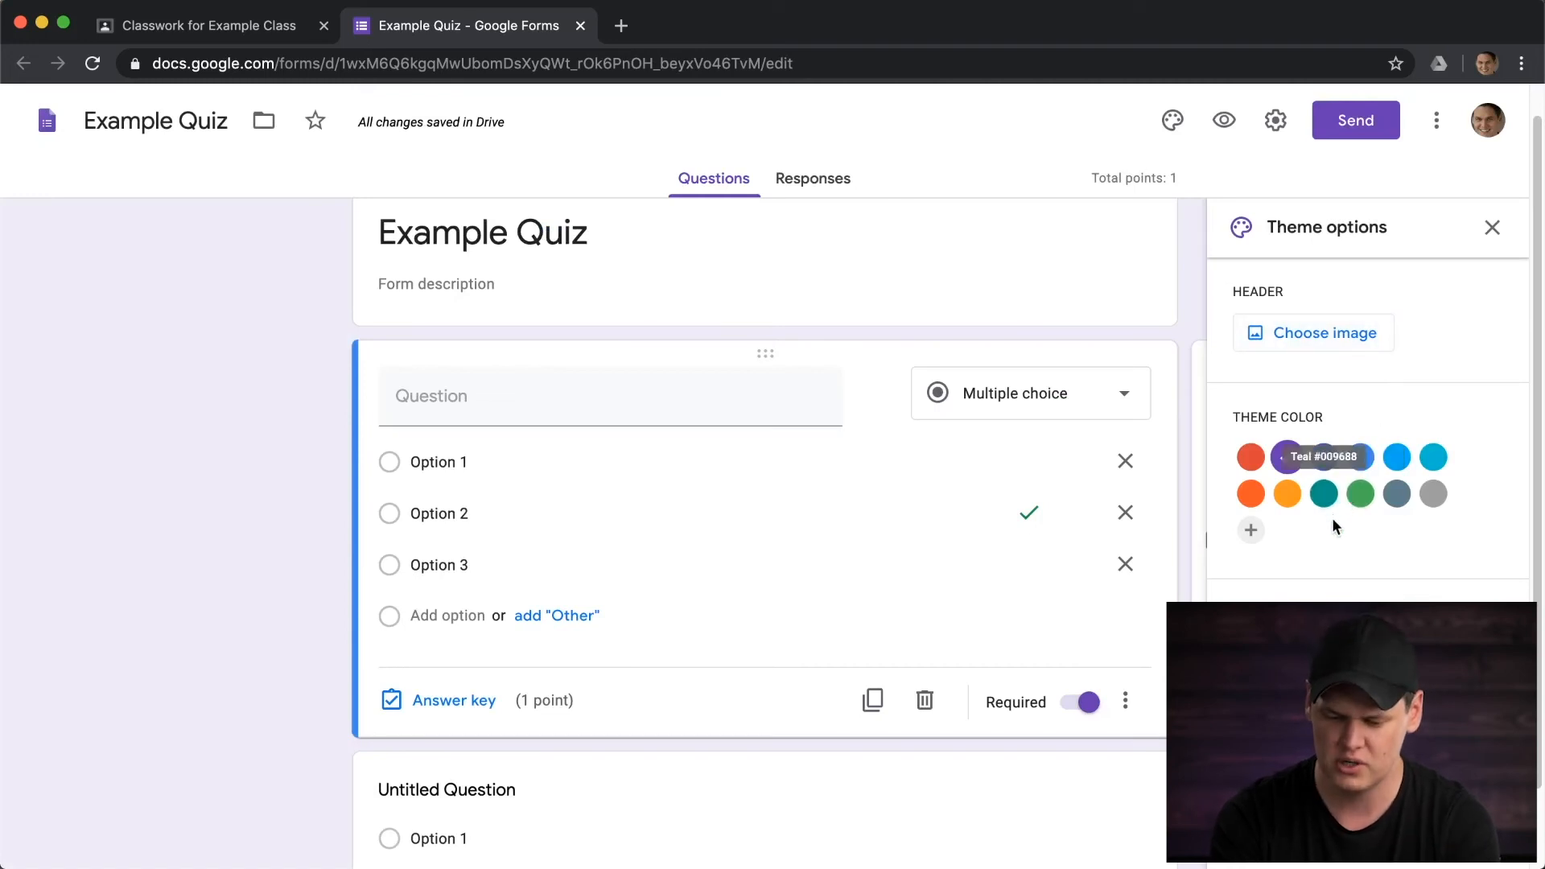
Change the form's theme color to gray, trying teal and green first, and preview the quiz as respondents see it
{"action": "left_click", "coordinate": [1324, 493]}
{"action": "left_click", "coordinate": [1359, 493]}
{"action": "left_click", "coordinate": [1432, 494]}
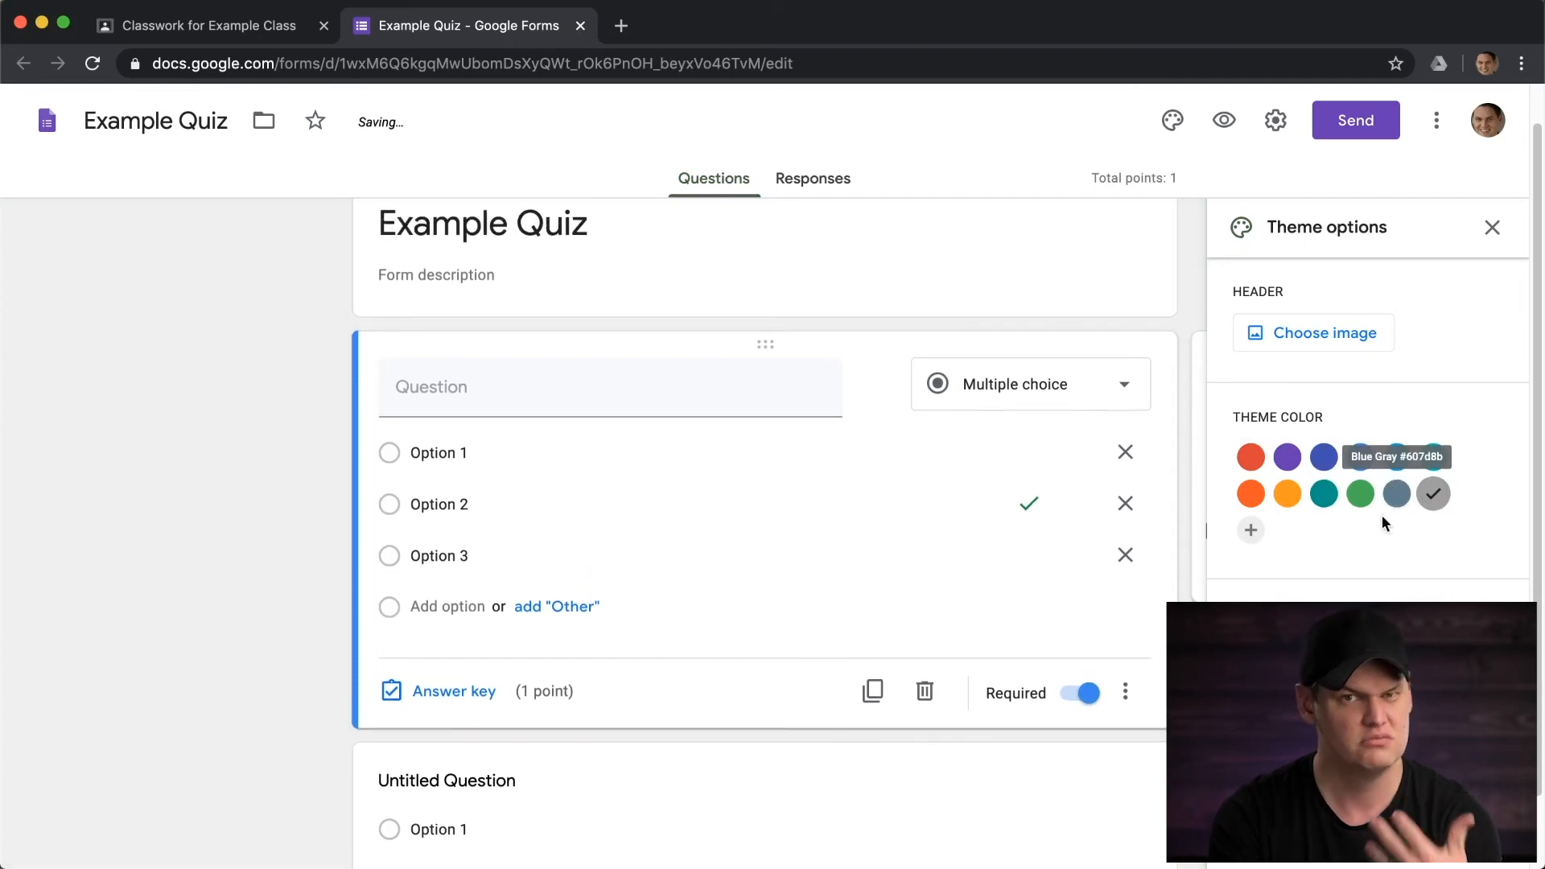
{"action": "left_click", "coordinate": [1493, 229]}
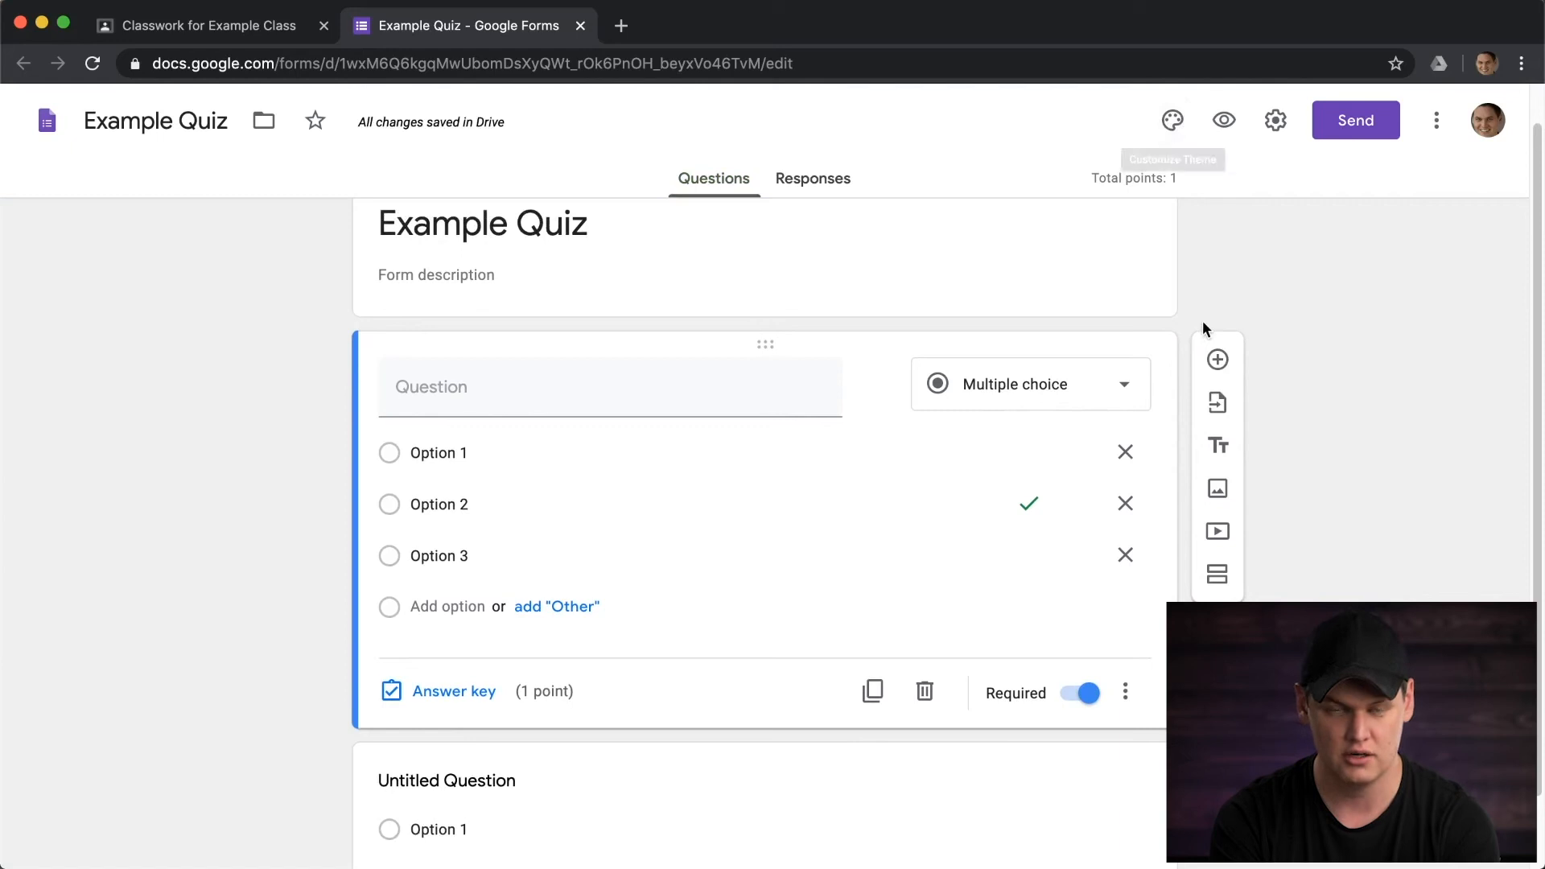
{"action": "left_click", "coordinate": [1225, 121]}
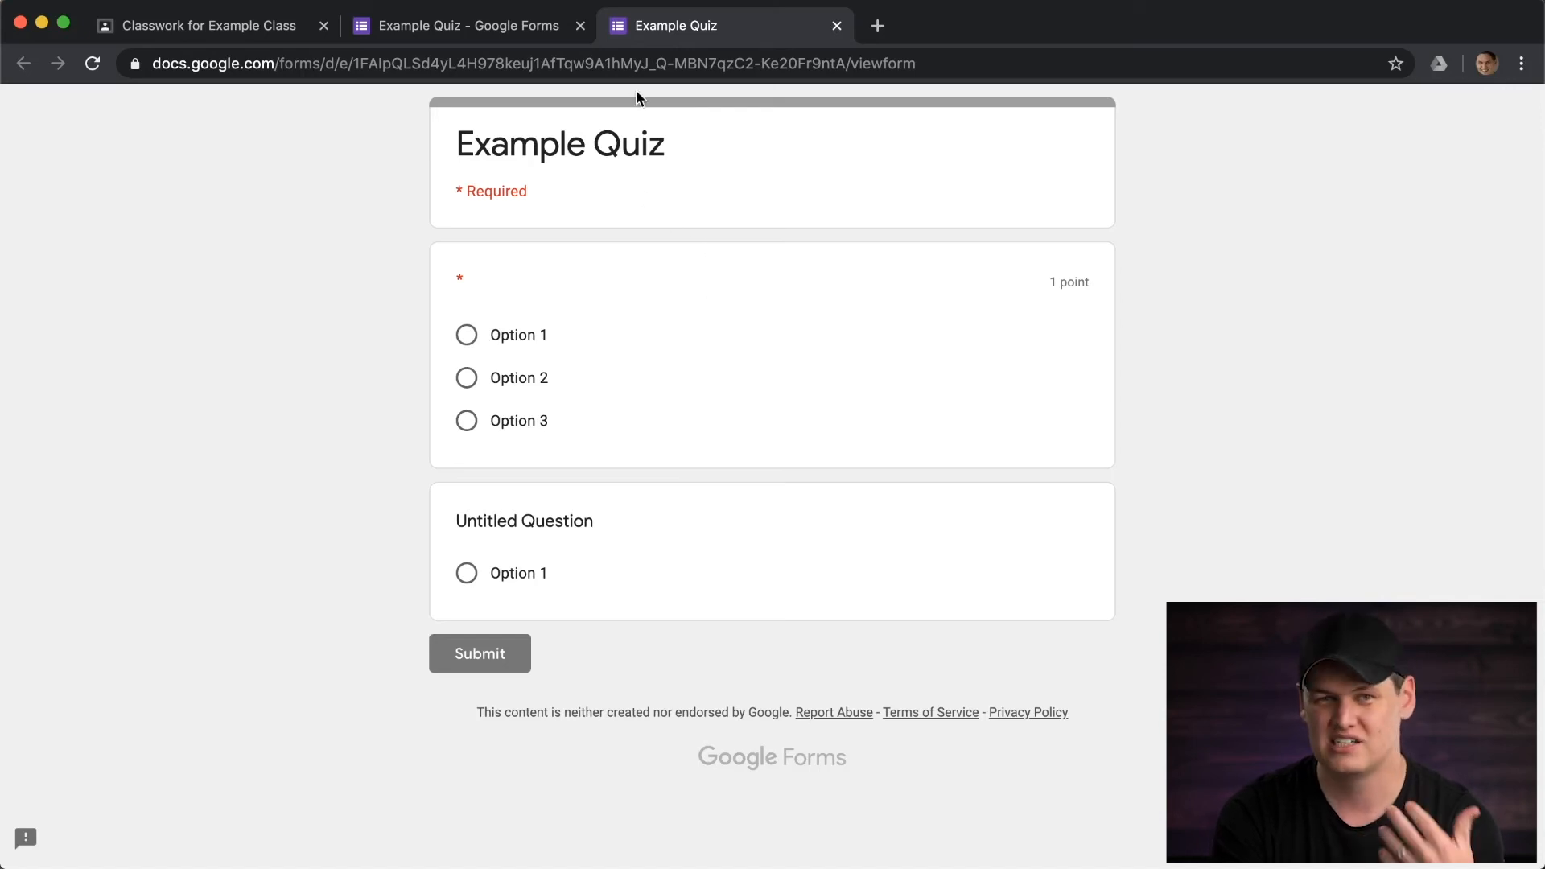
{"action": "left_click", "coordinate": [837, 25]}
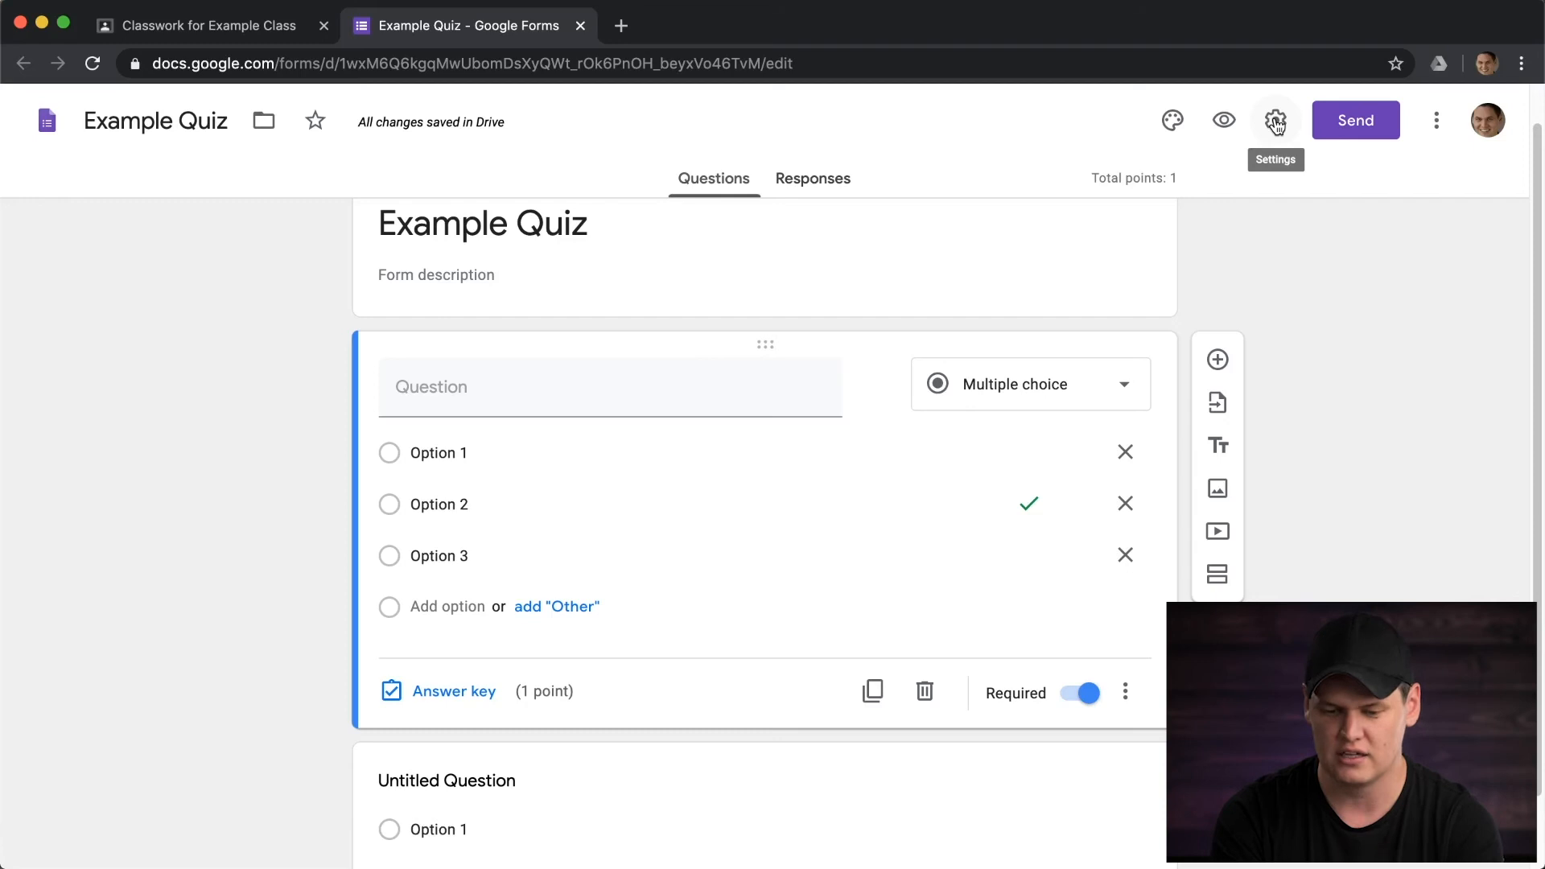
Review the form's general settings, its quiz grade-release and respondent-visibility options, and its presentation options
{"action": "left_click", "coordinate": [1275, 120]}
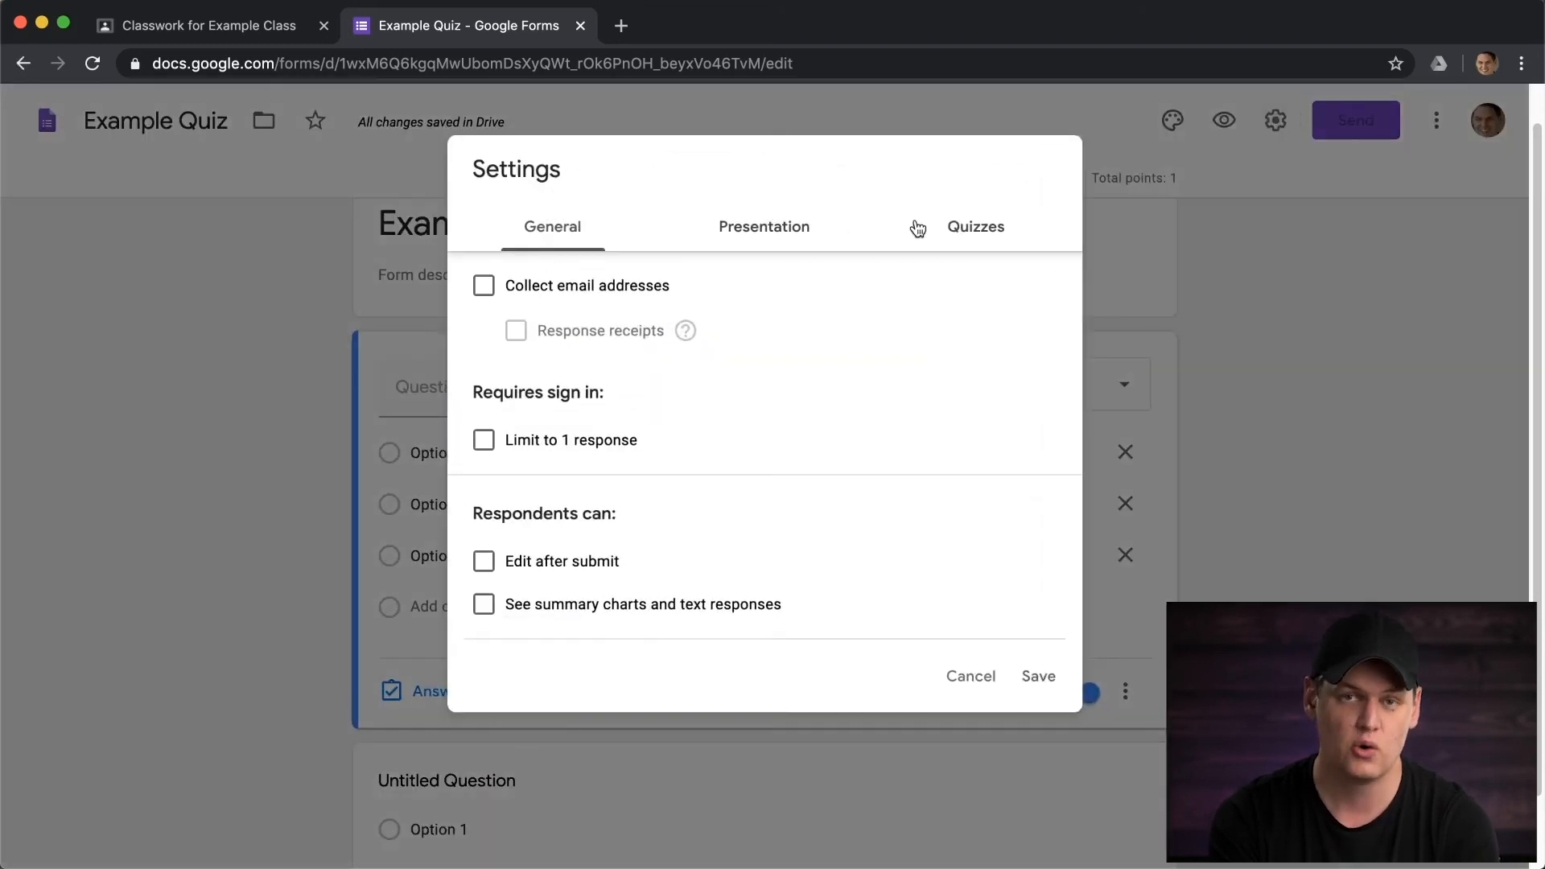
{"action": "left_click", "coordinate": [976, 226]}
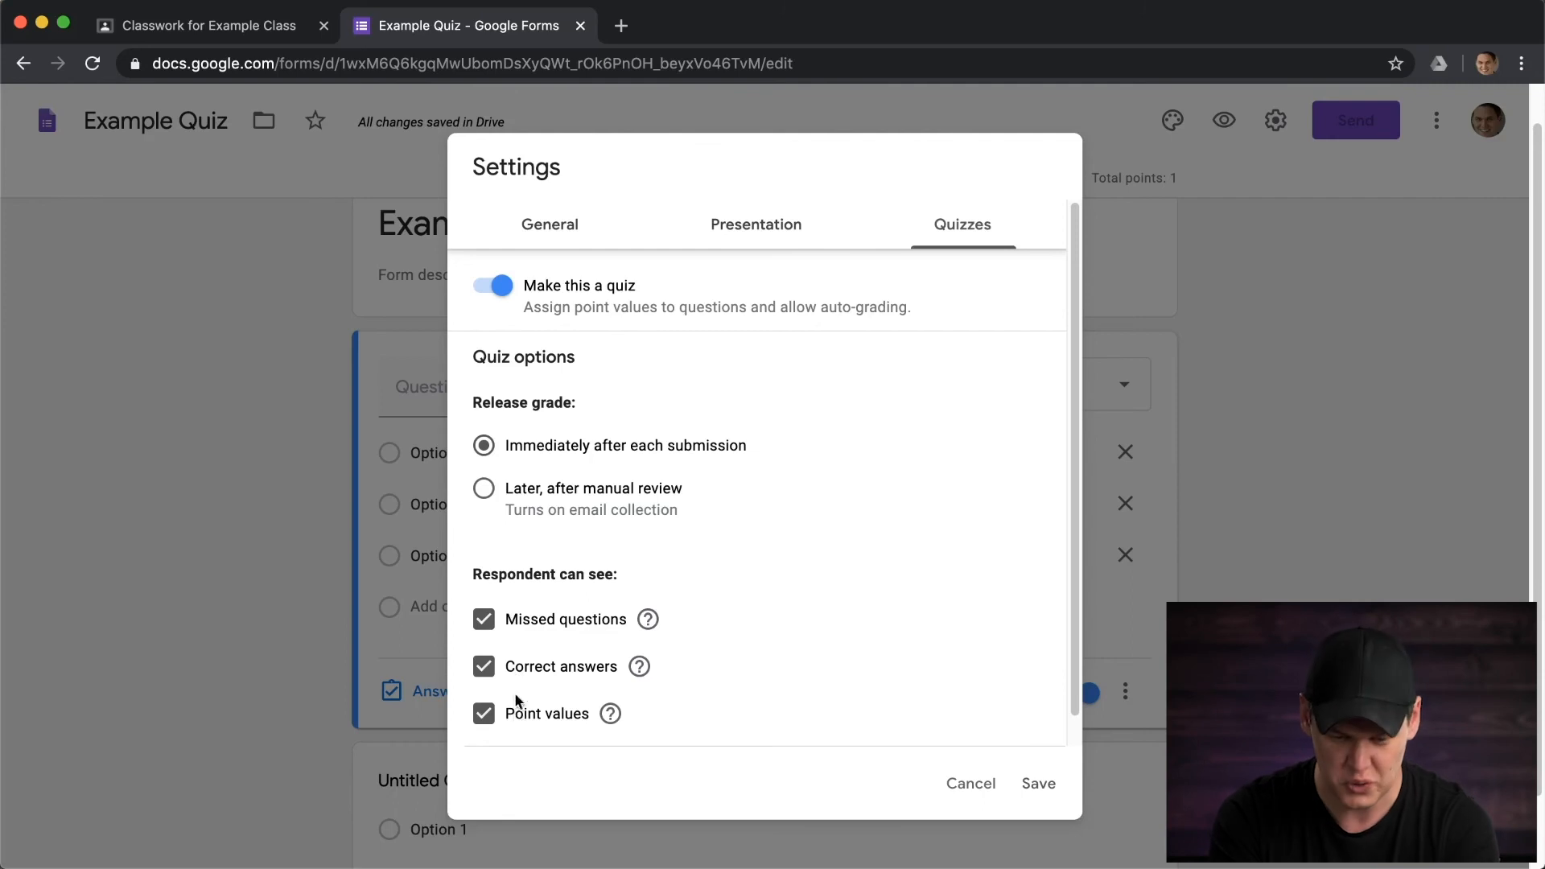
{"action": "left_click", "coordinate": [743, 238]}
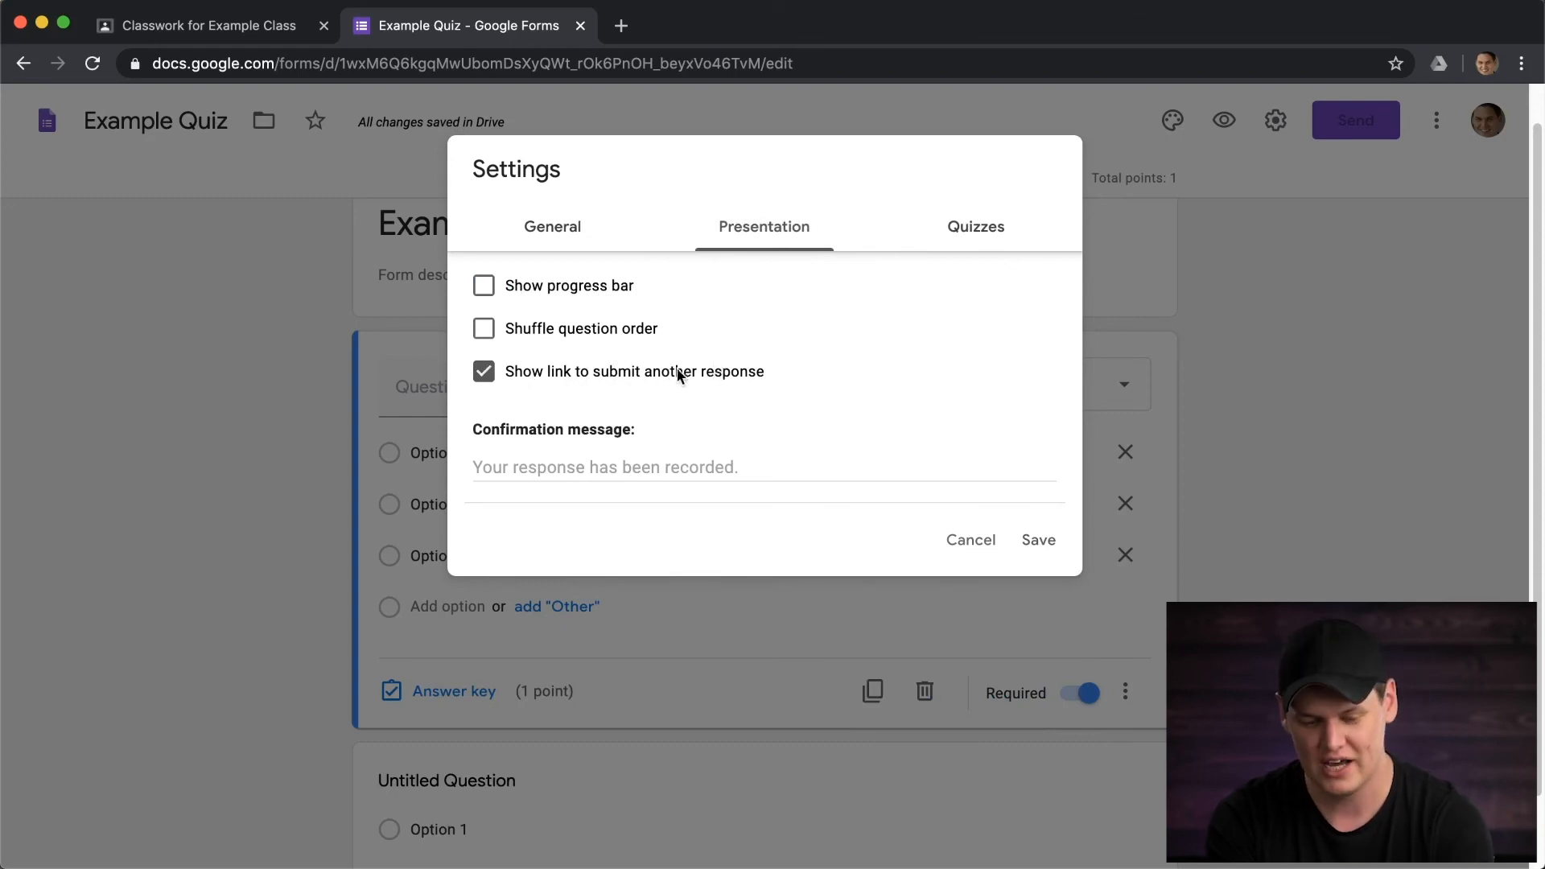
{"action": "left_click", "coordinate": [484, 286]}
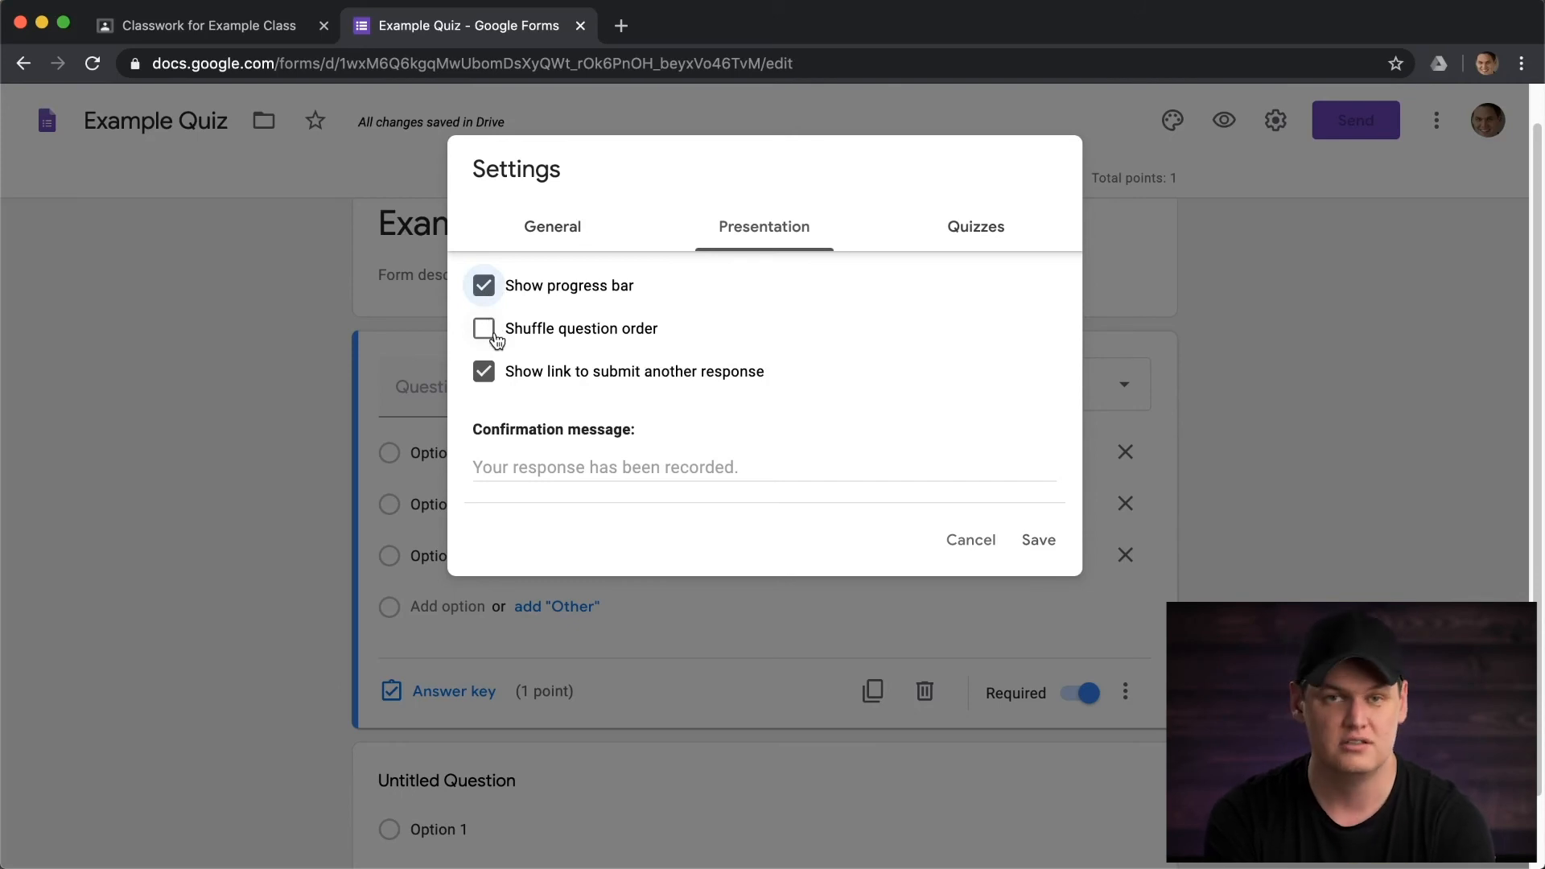
{"action": "left_click", "coordinate": [563, 224]}
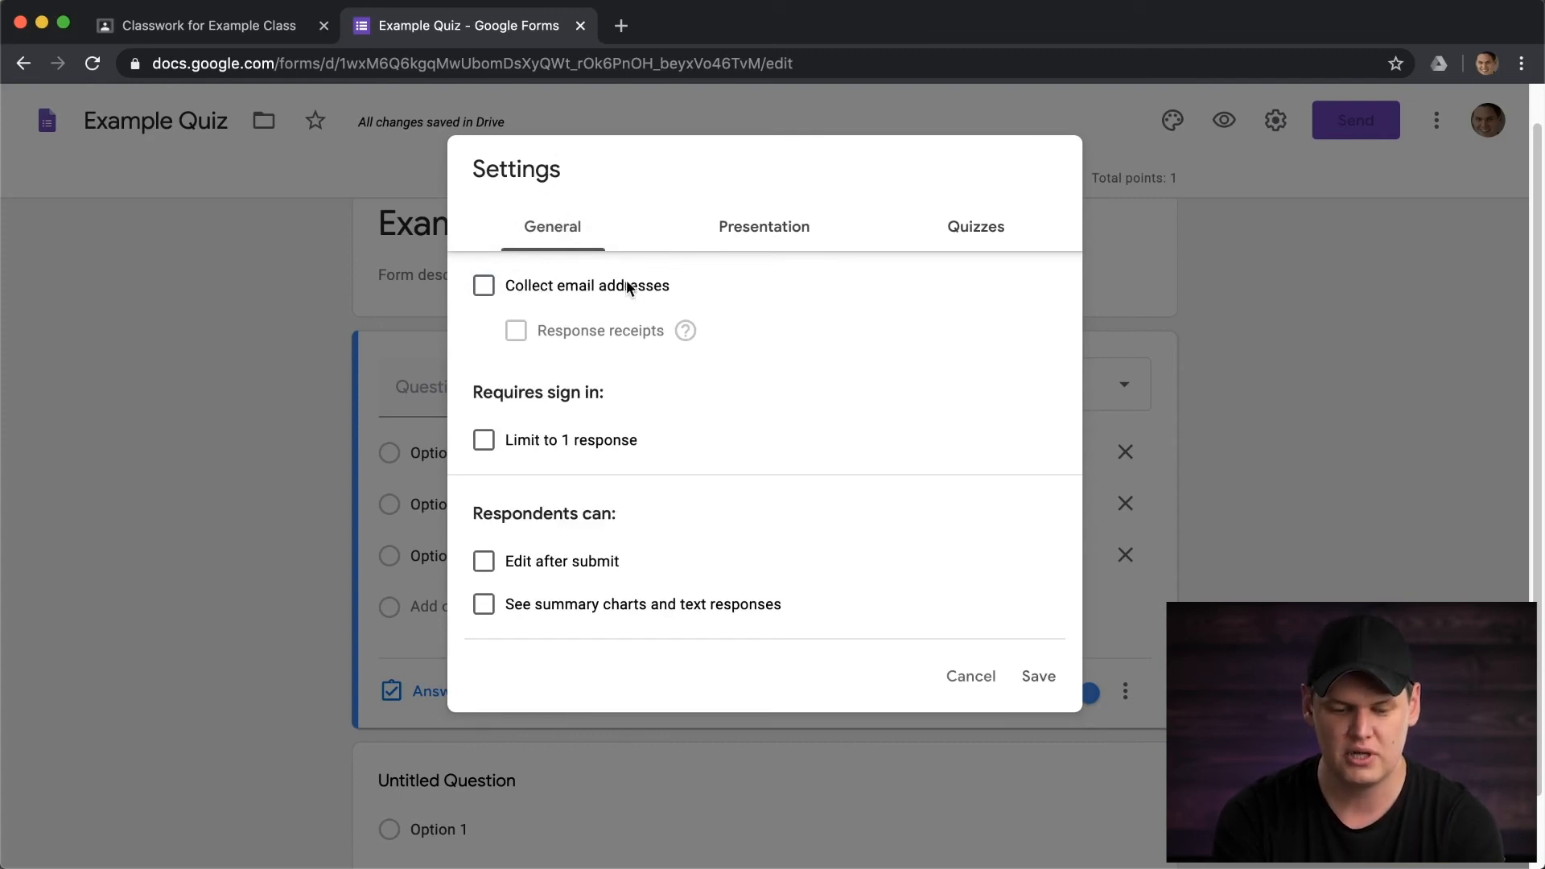
{"action": "left_click", "coordinate": [484, 287]}
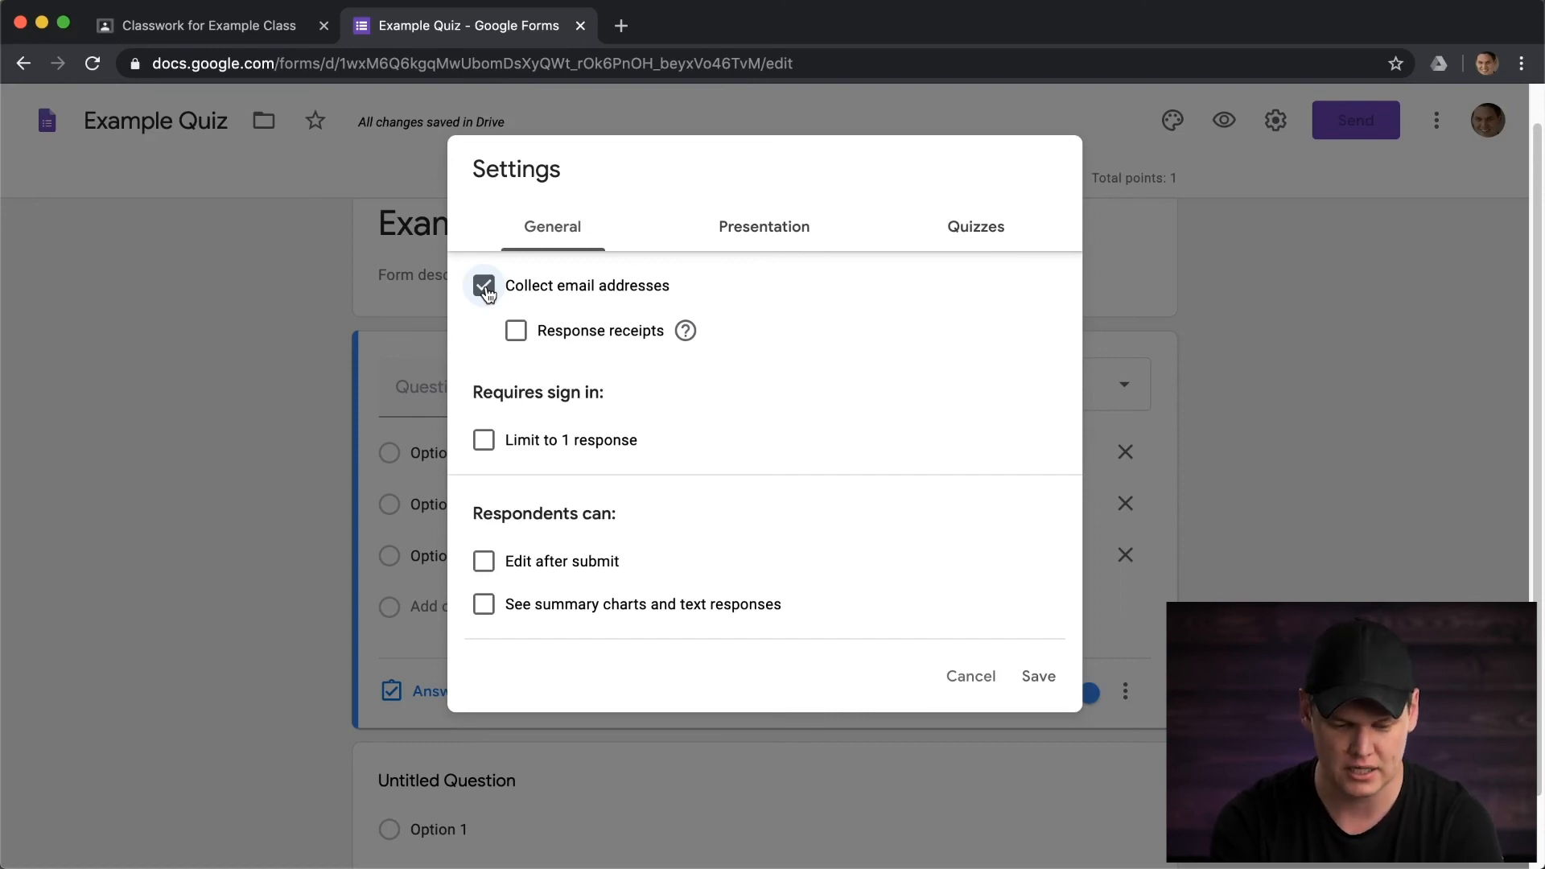
{"action": "left_click", "coordinate": [486, 442]}
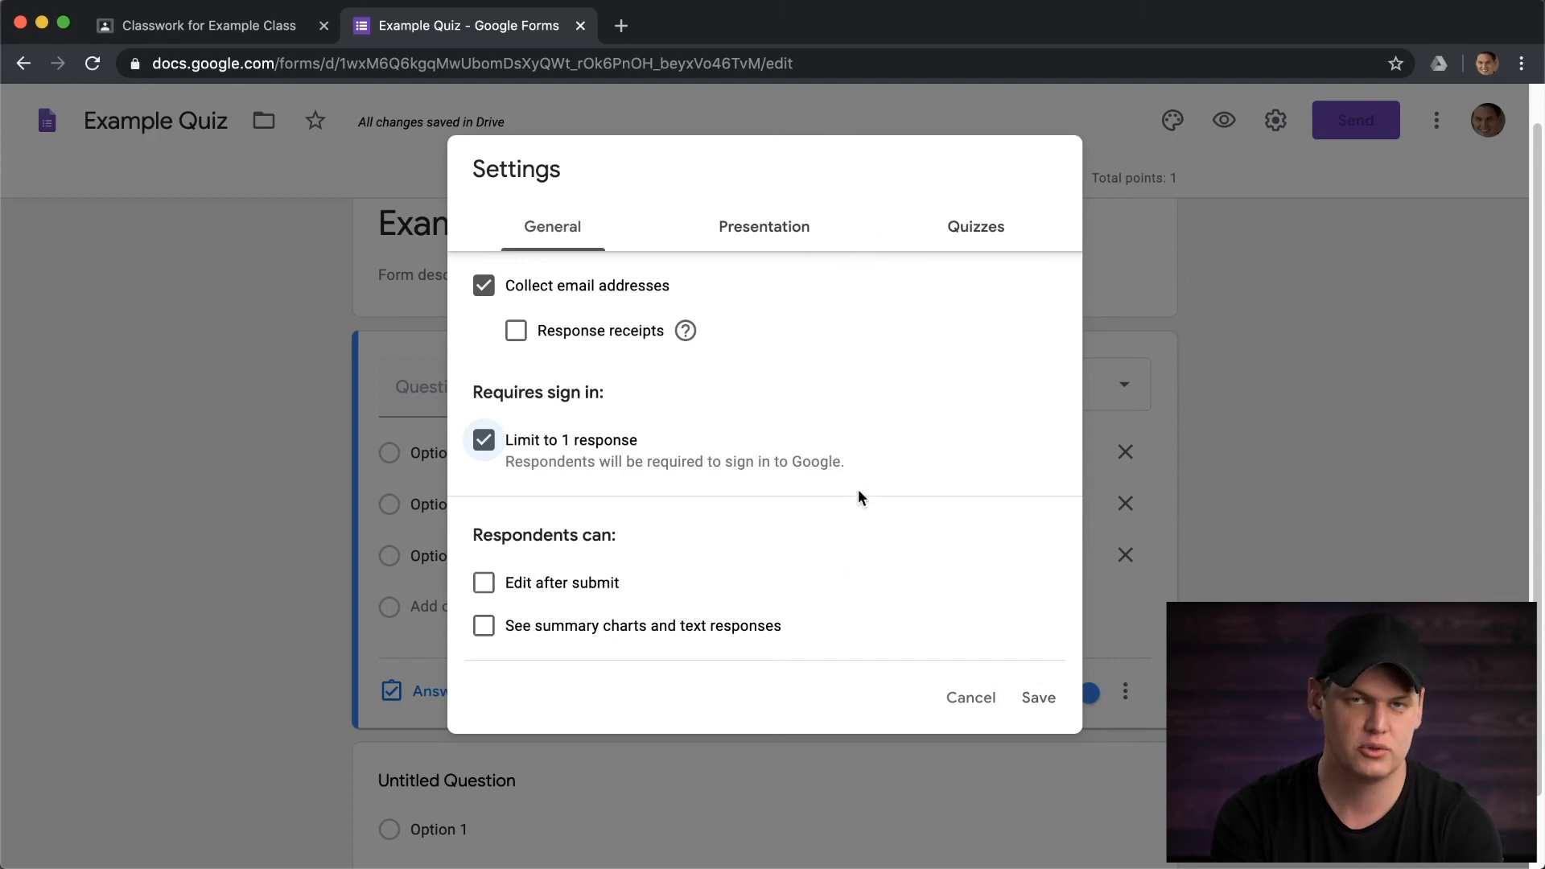
{"action": "left_click", "coordinate": [960, 705]}
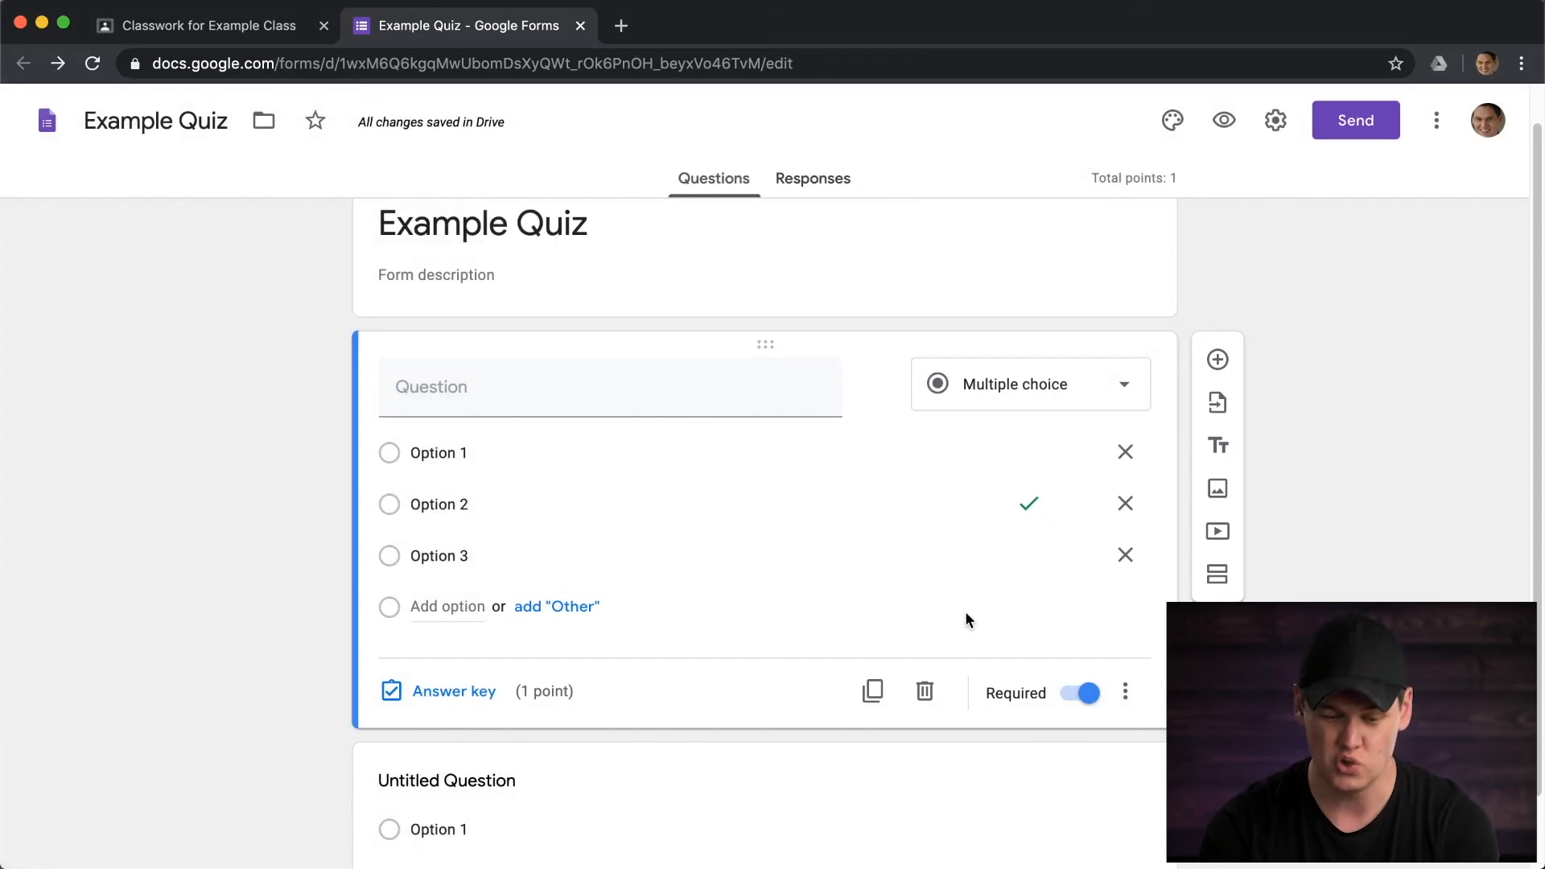
Check the form's responses and return to its questions
{"action": "left_click", "coordinate": [800, 187]}
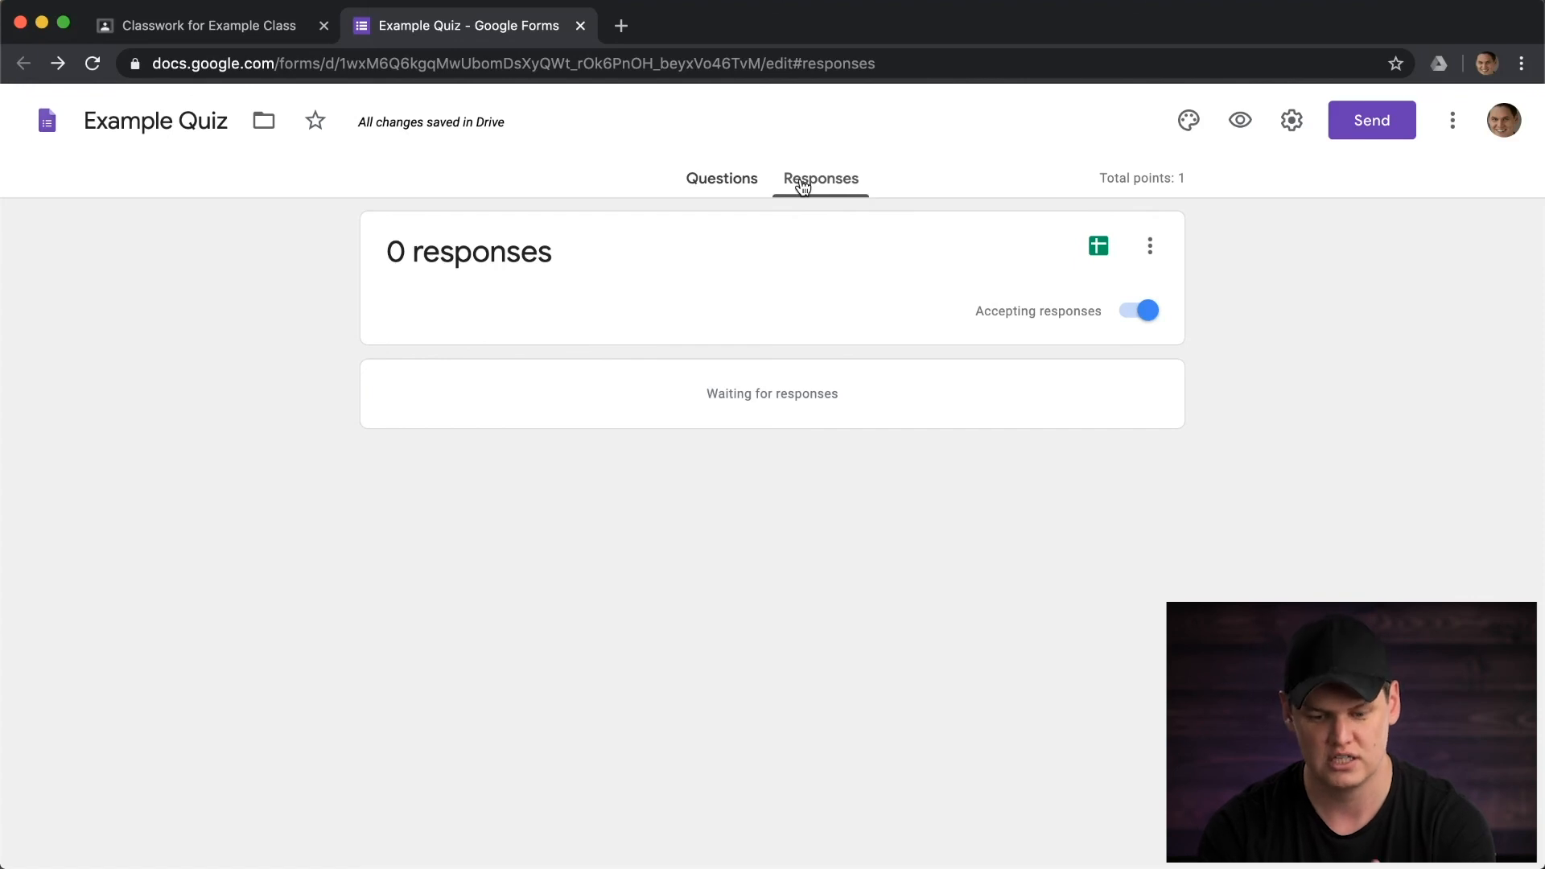
{"action": "left_click", "coordinate": [708, 171]}
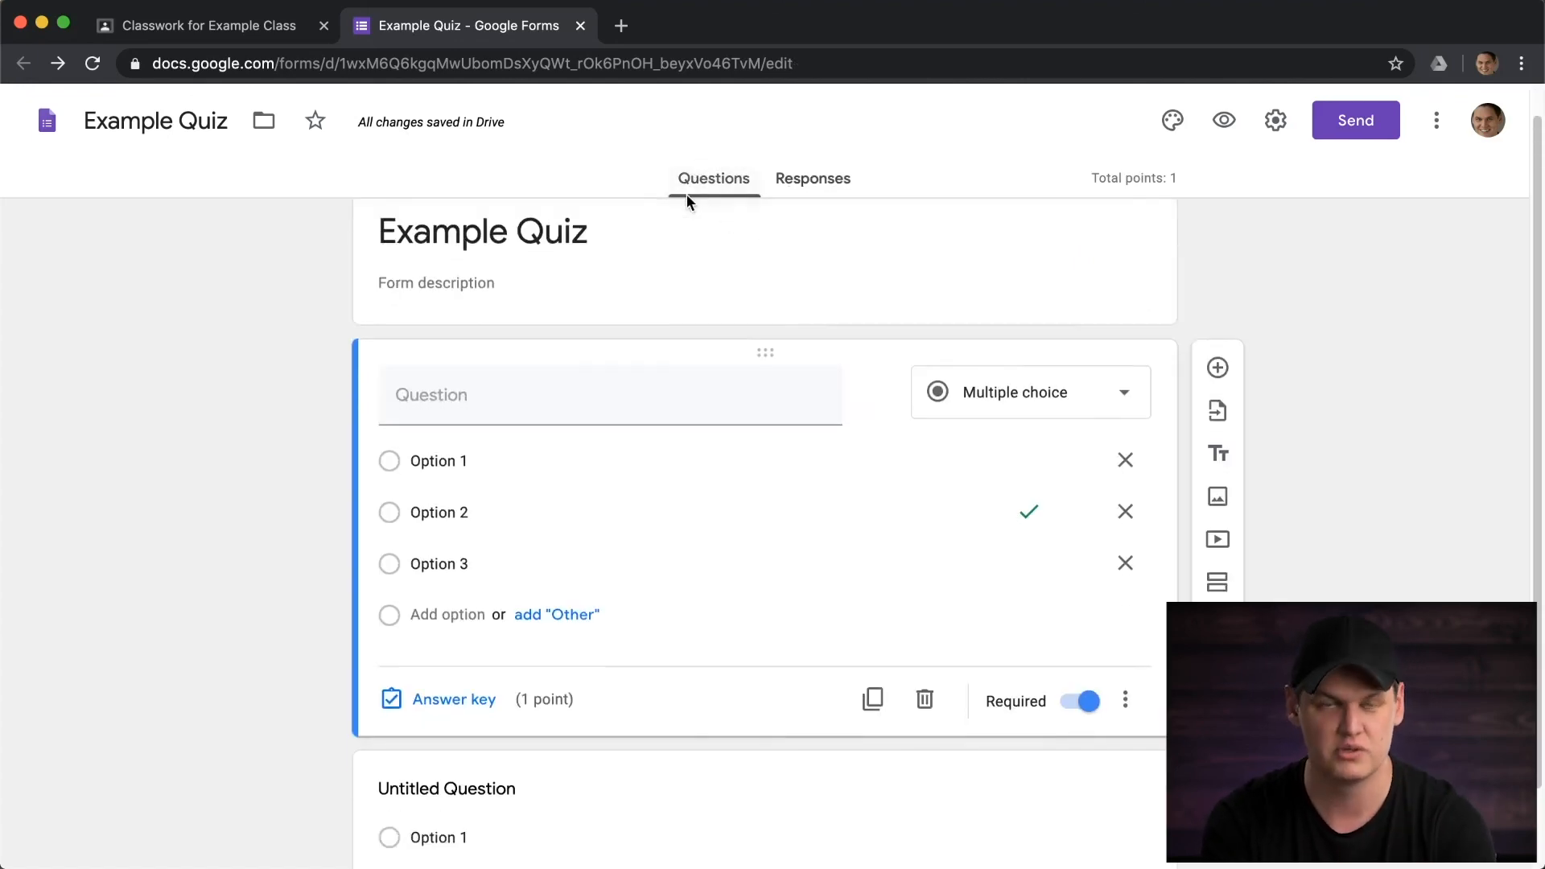
Close the form and assign the "Example" quiz assignment to the two classes in Classroom
{"action": "left_click", "coordinate": [581, 27]}
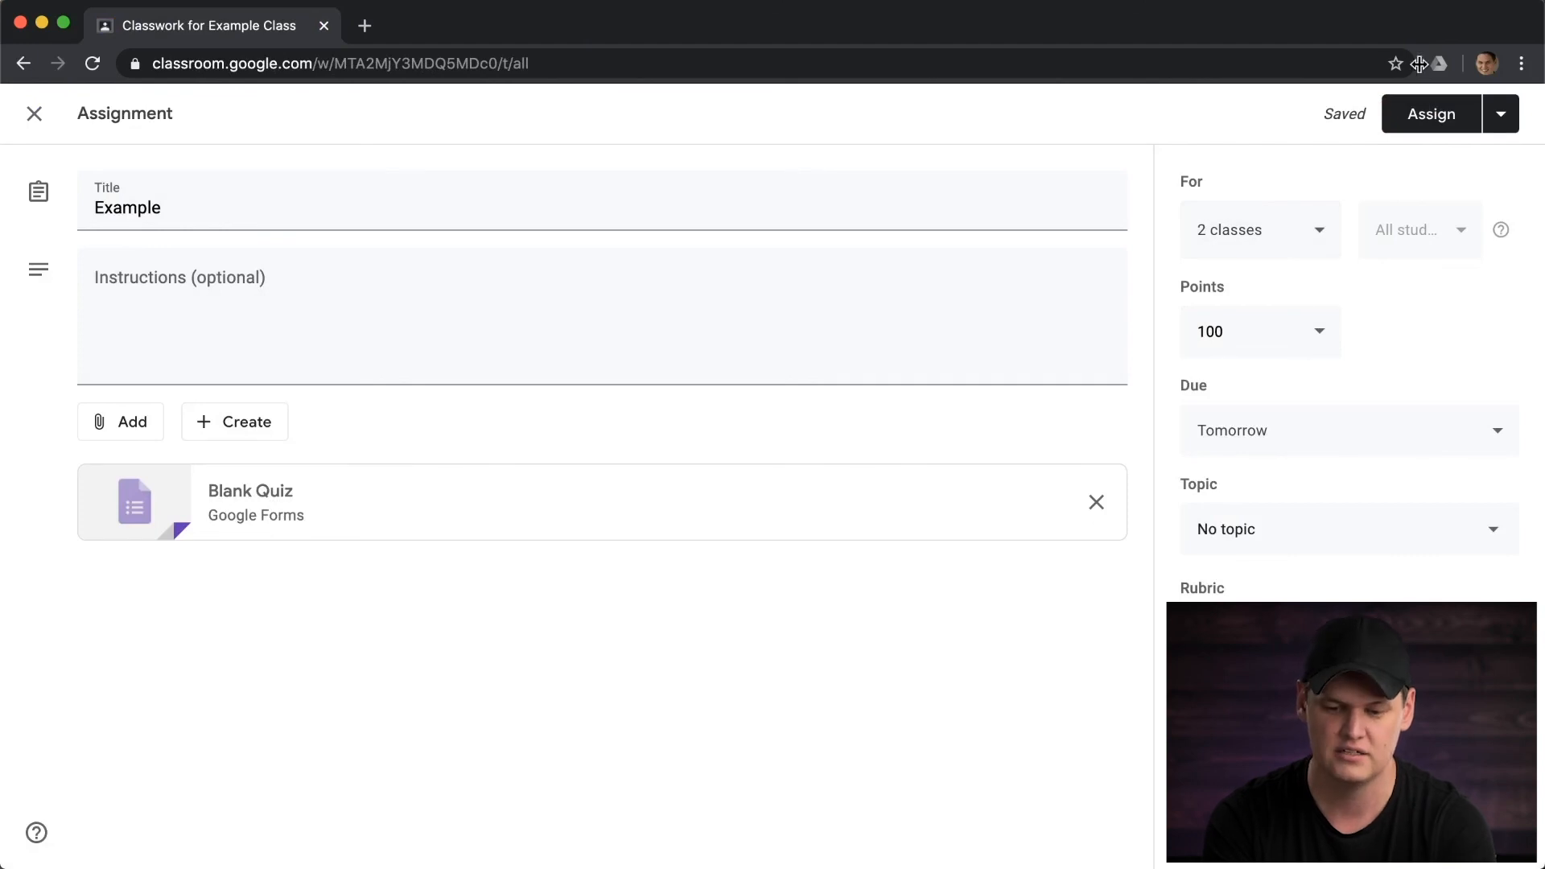
{"action": "left_click", "coordinate": [1429, 114]}
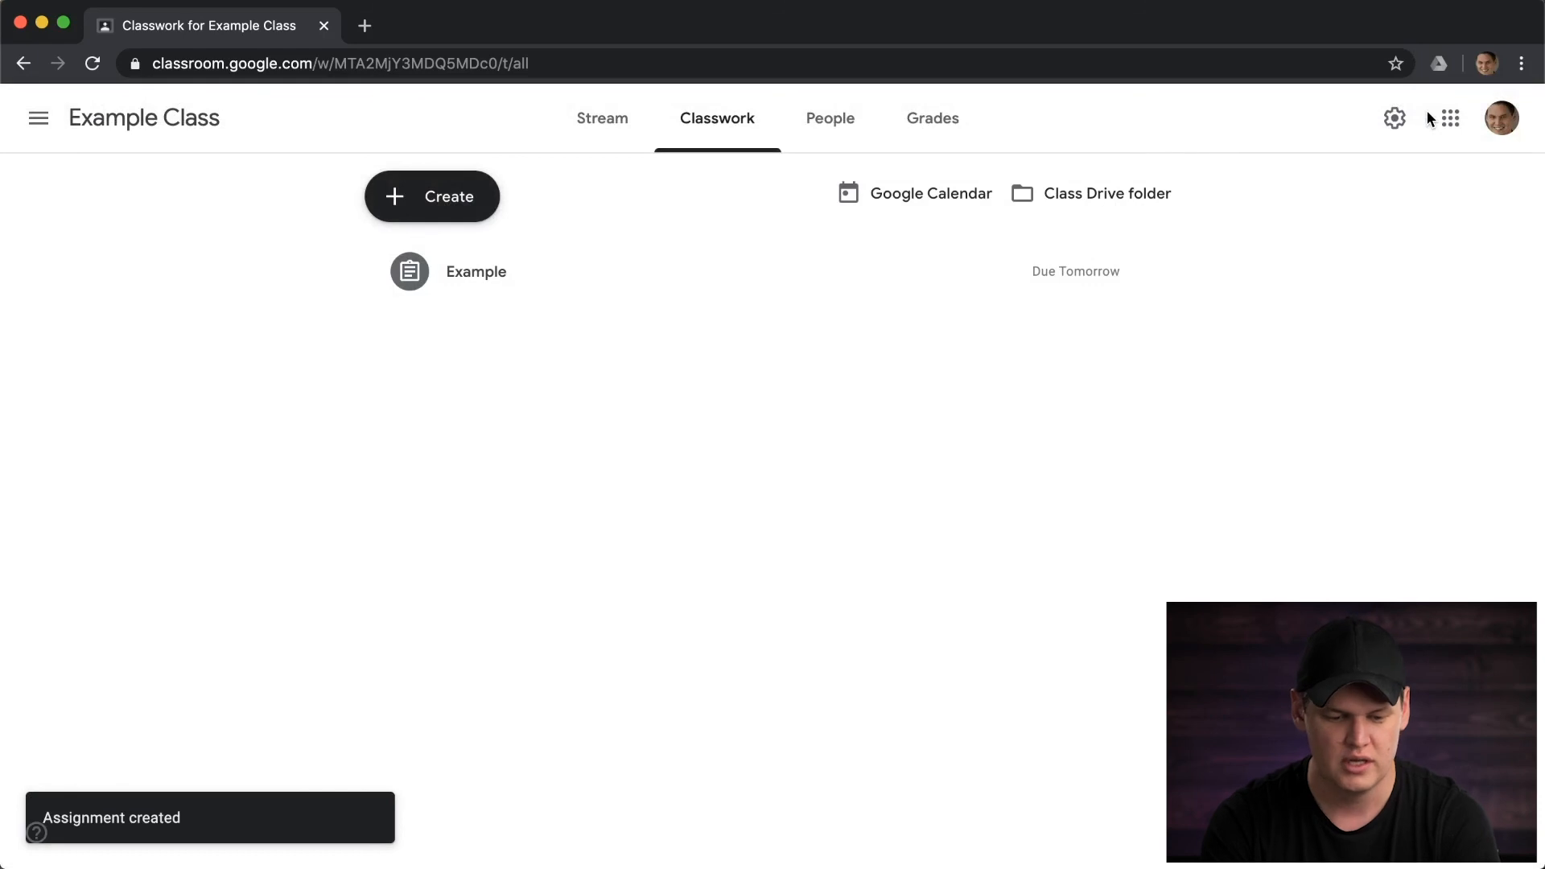
Expand the posted "Example" assignment and view its attached Example Quiz as students see it, then return to Classwork
{"action": "left_click", "coordinate": [655, 284]}
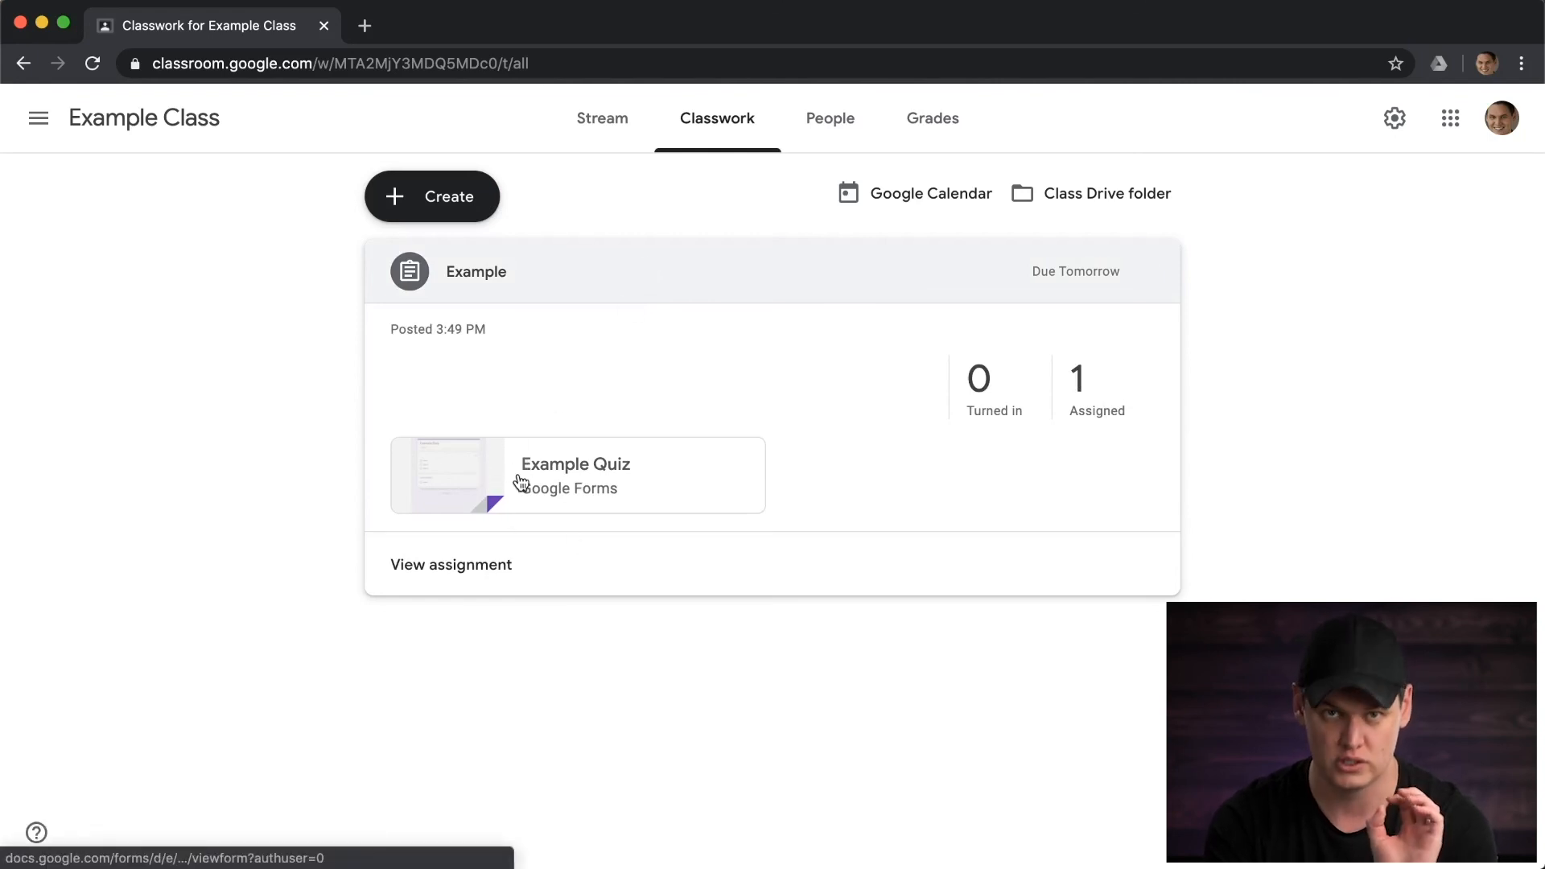
{"action": "left_click", "coordinate": [488, 473]}
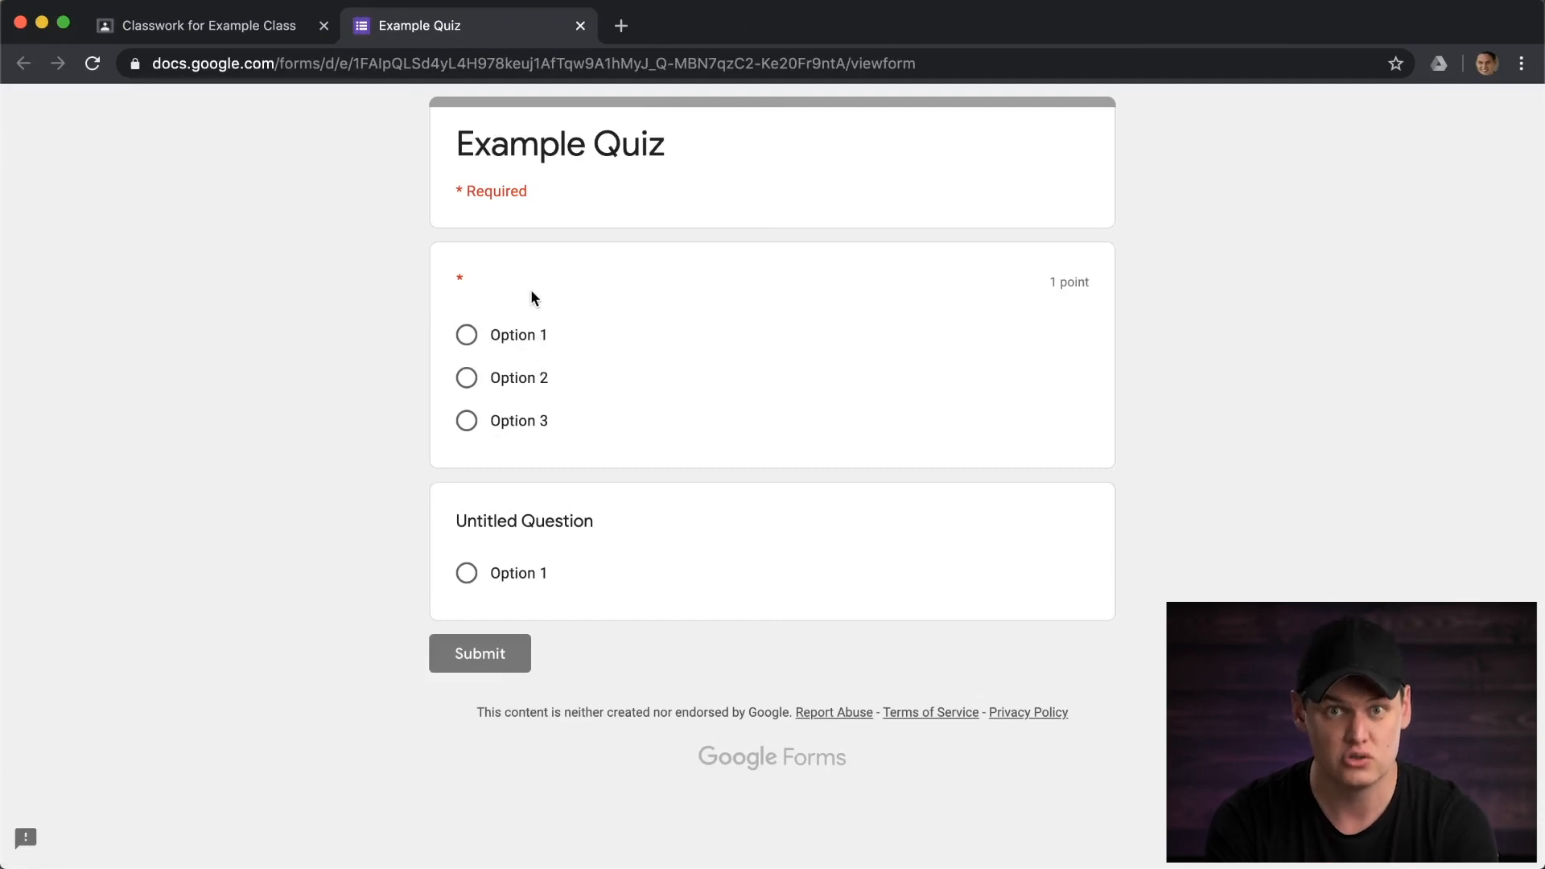
{"action": "left_click", "coordinate": [581, 26]}
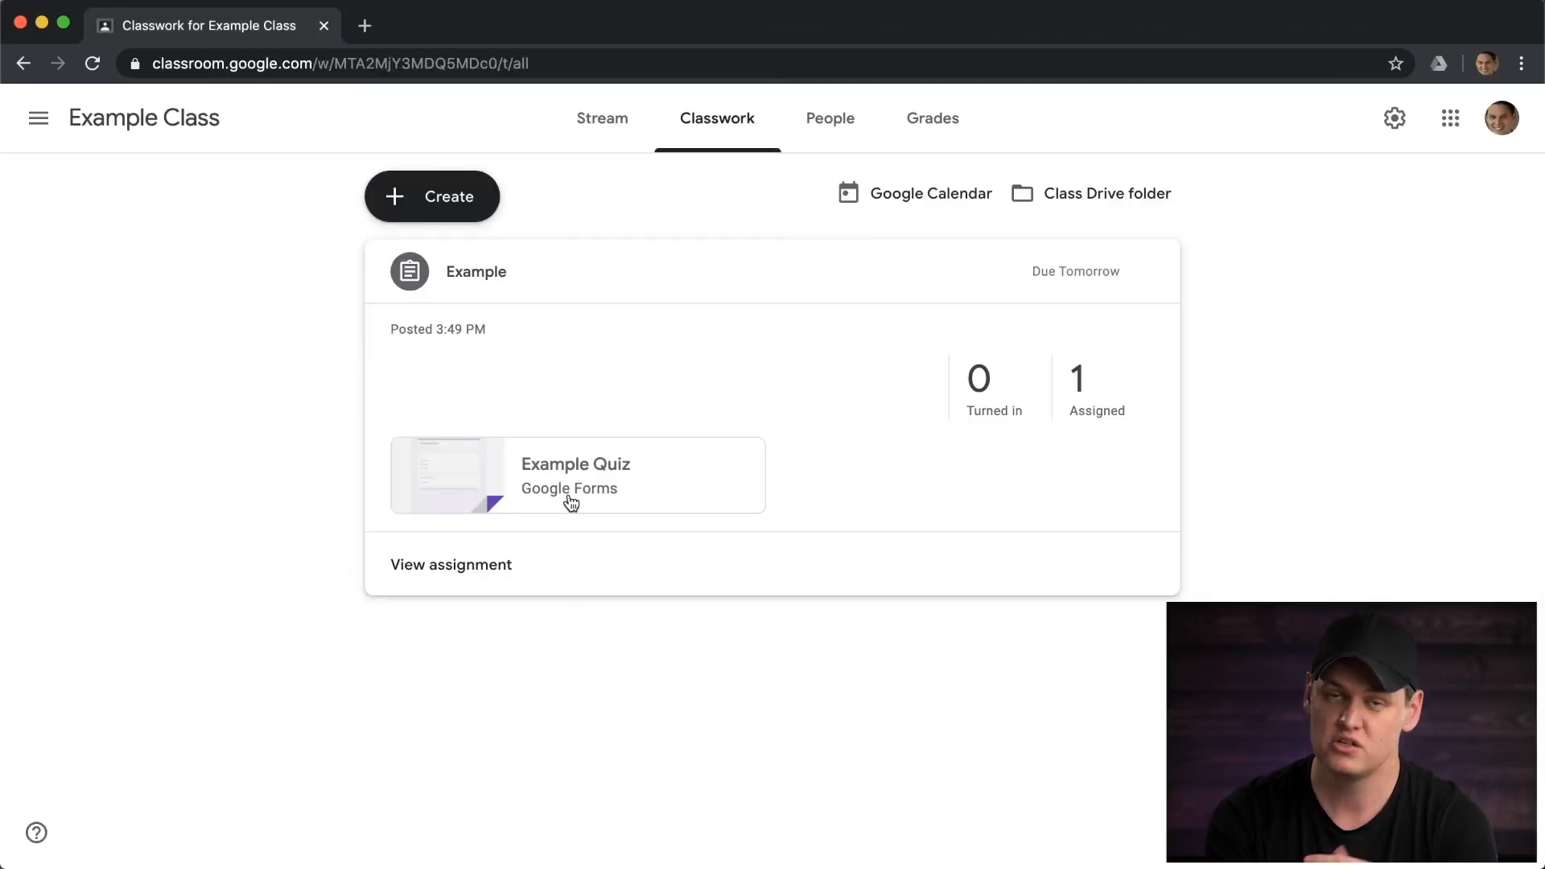
Find Example Quiz in the class Drive folder, open it to check its responses, and return to the folder
{"action": "left_click", "coordinate": [1094, 200]}
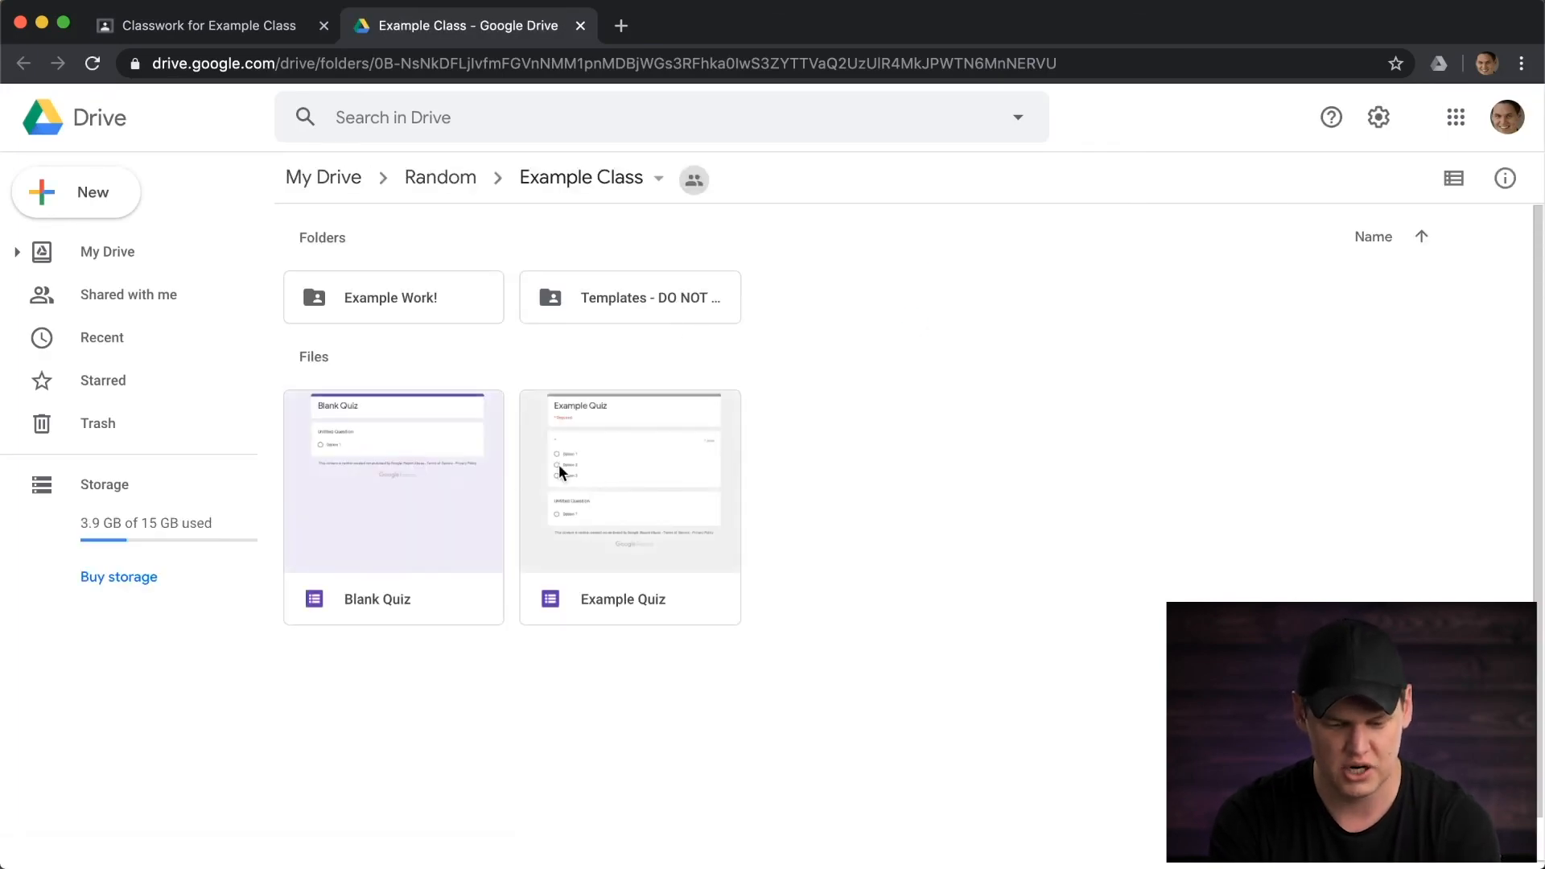
{"action": "double_click", "coordinate": [636, 469]}
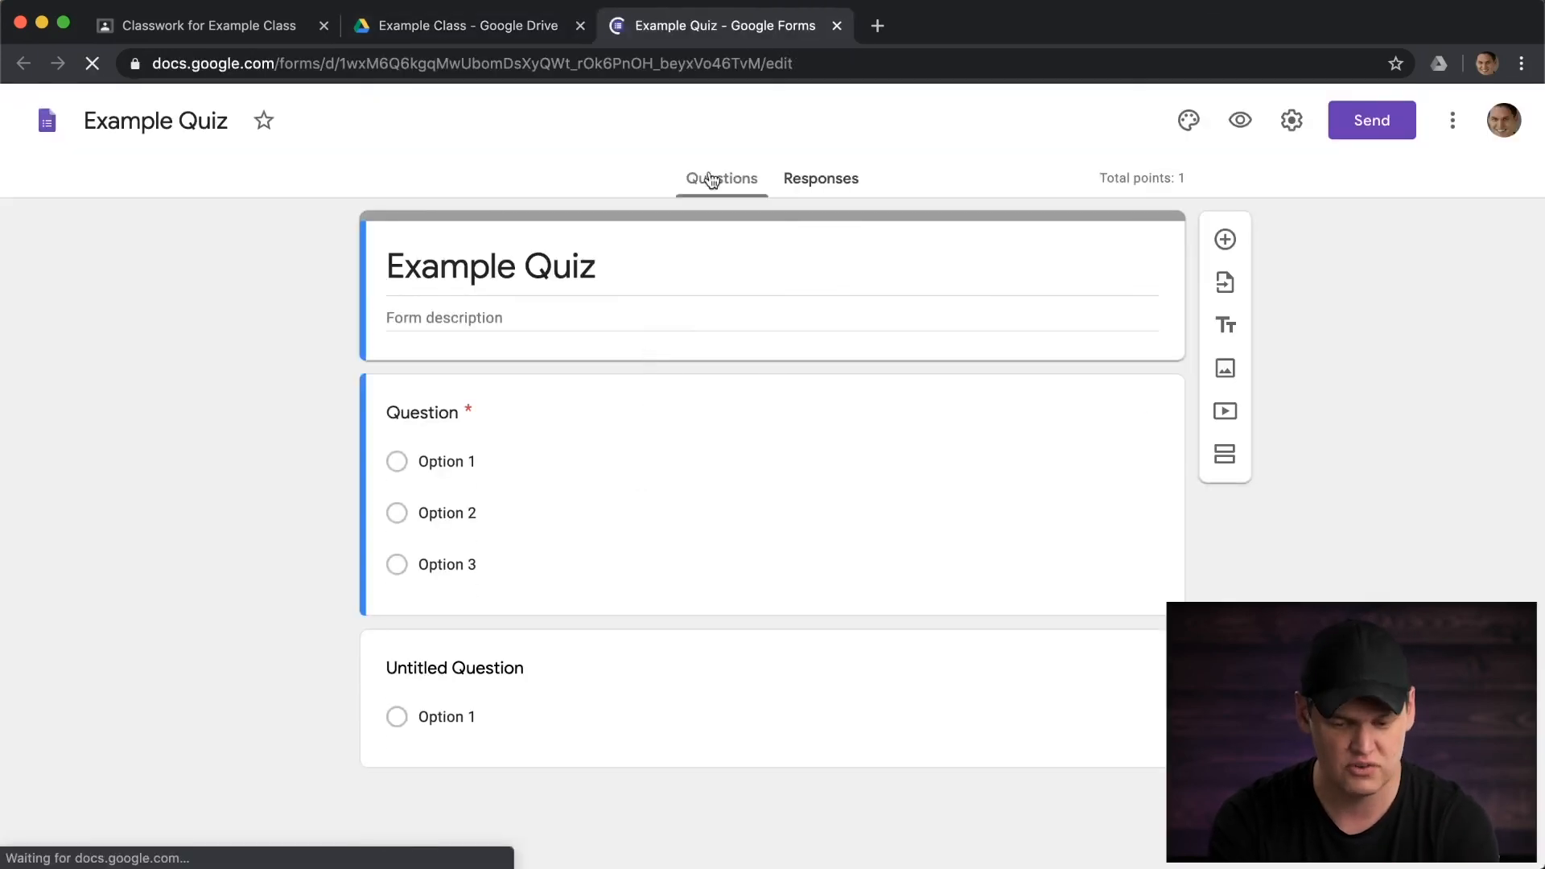
{"action": "left_click", "coordinate": [821, 180]}
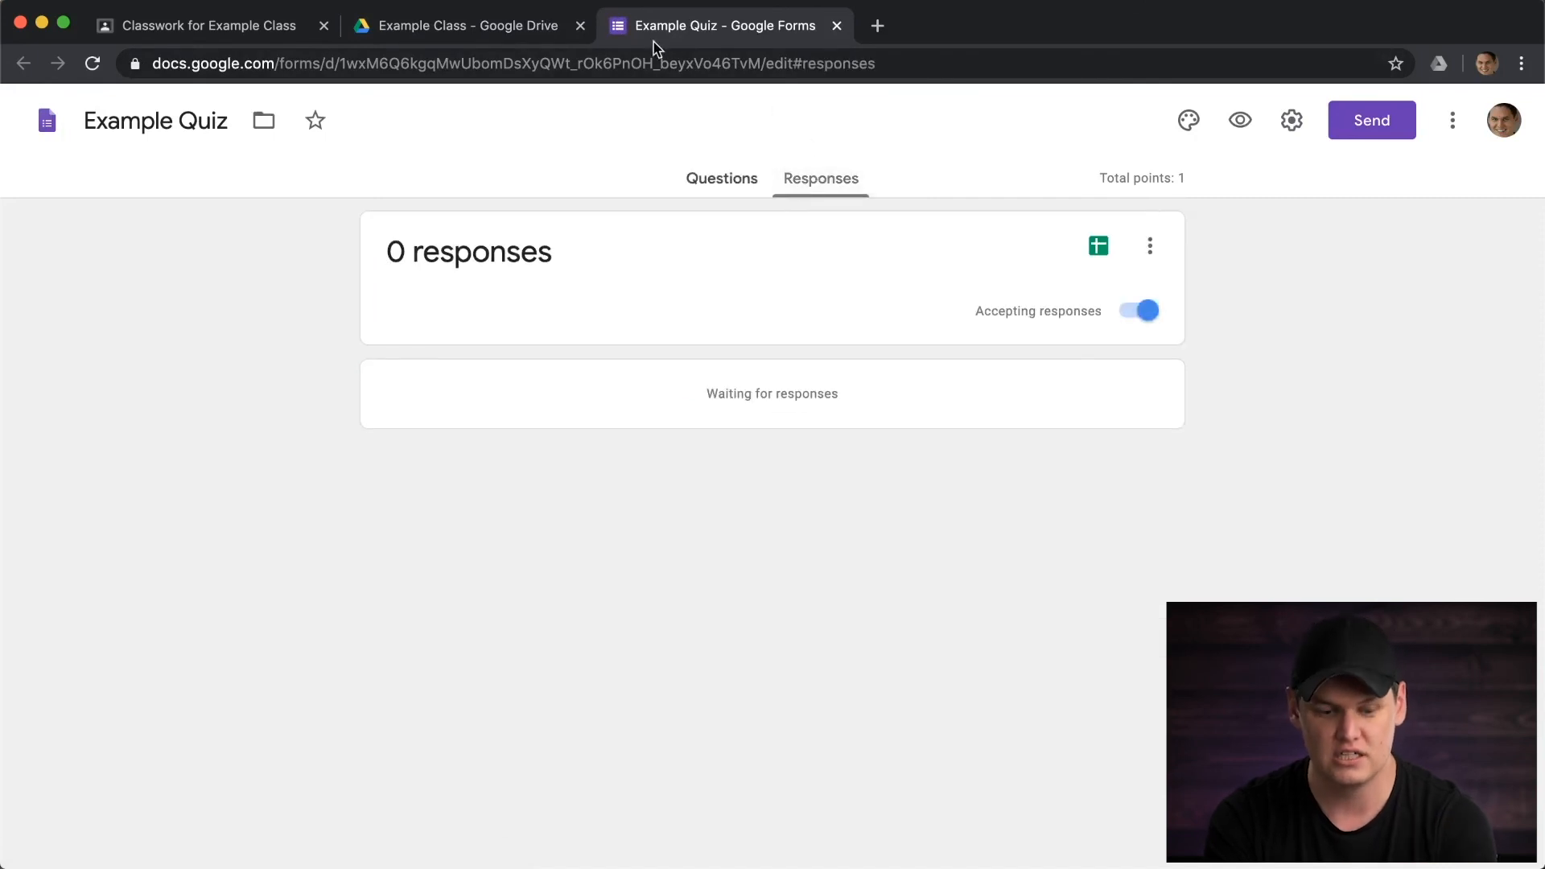
{"action": "left_click", "coordinate": [479, 29]}
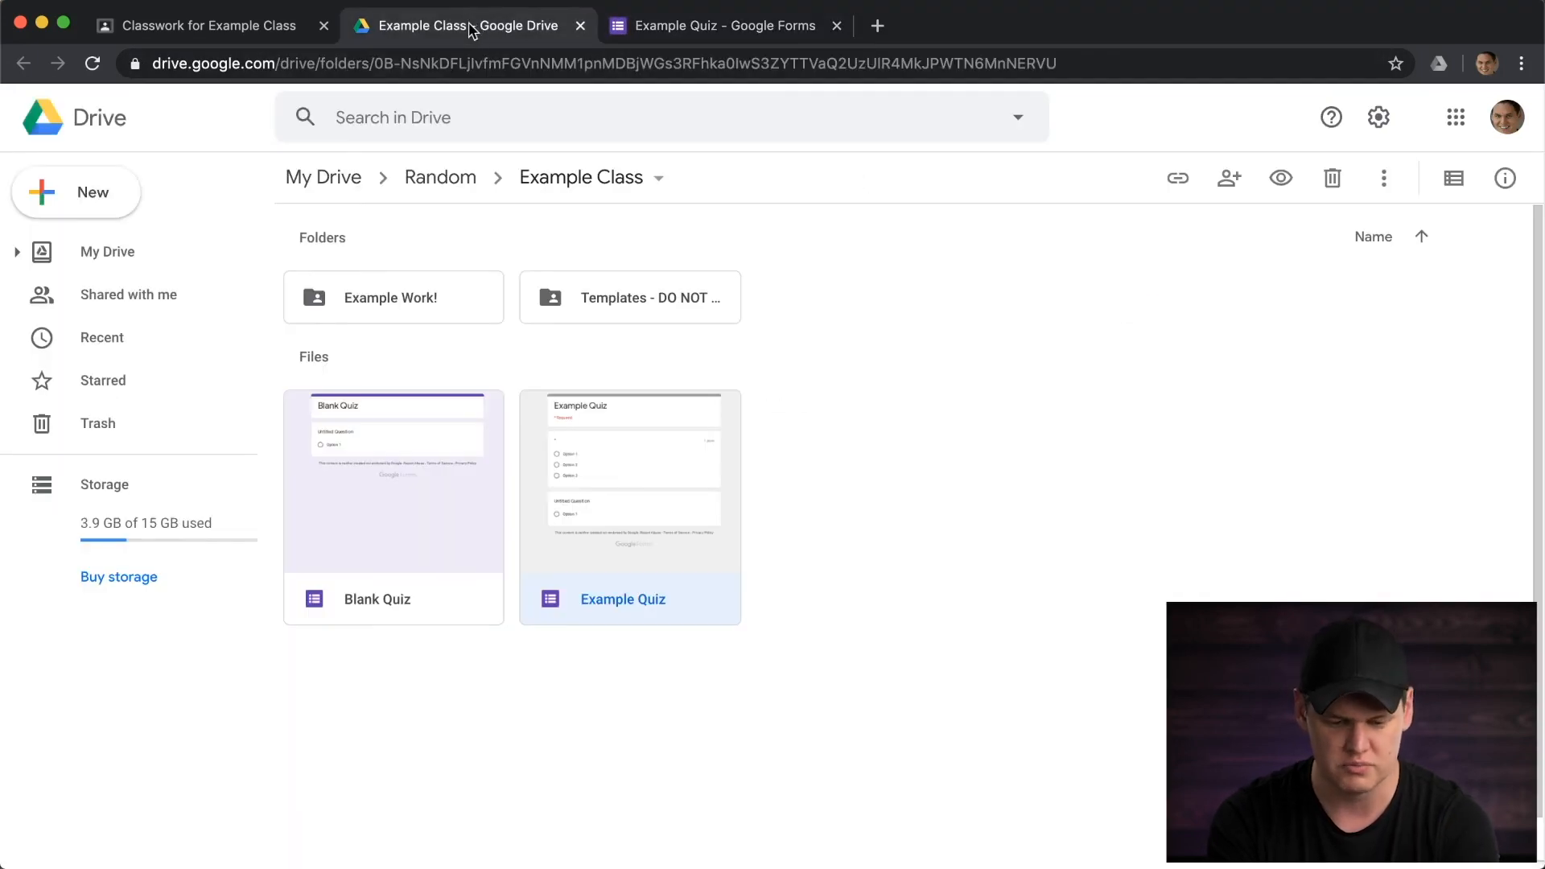
Return to Example Class in Classroom and bring up the choices for creating new classwork
{"action": "left_click", "coordinate": [265, 33]}
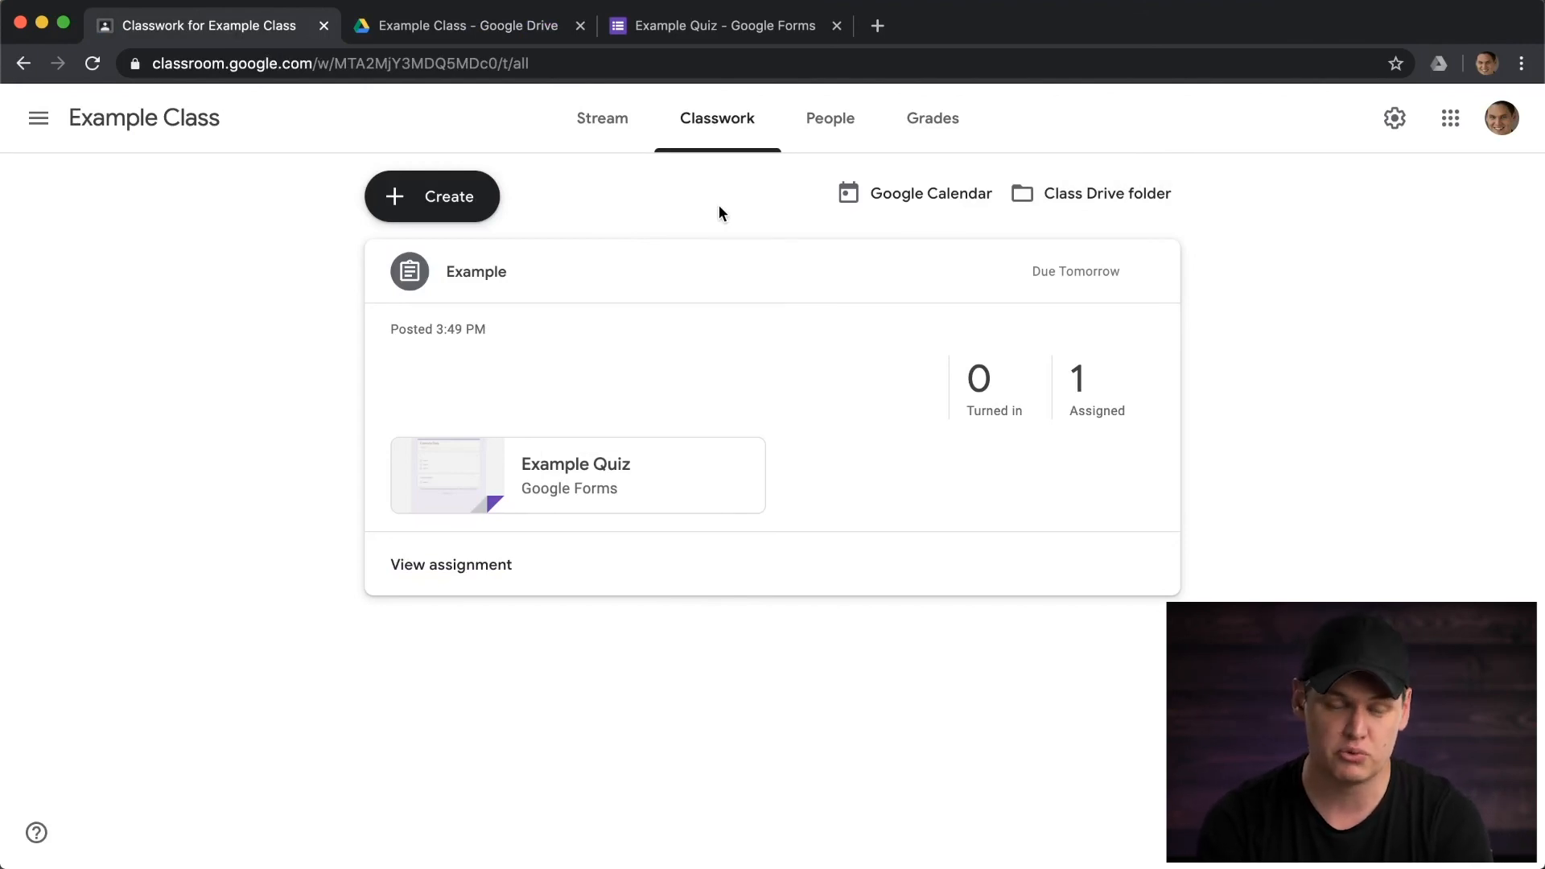
{"action": "left_click", "coordinate": [481, 210]}
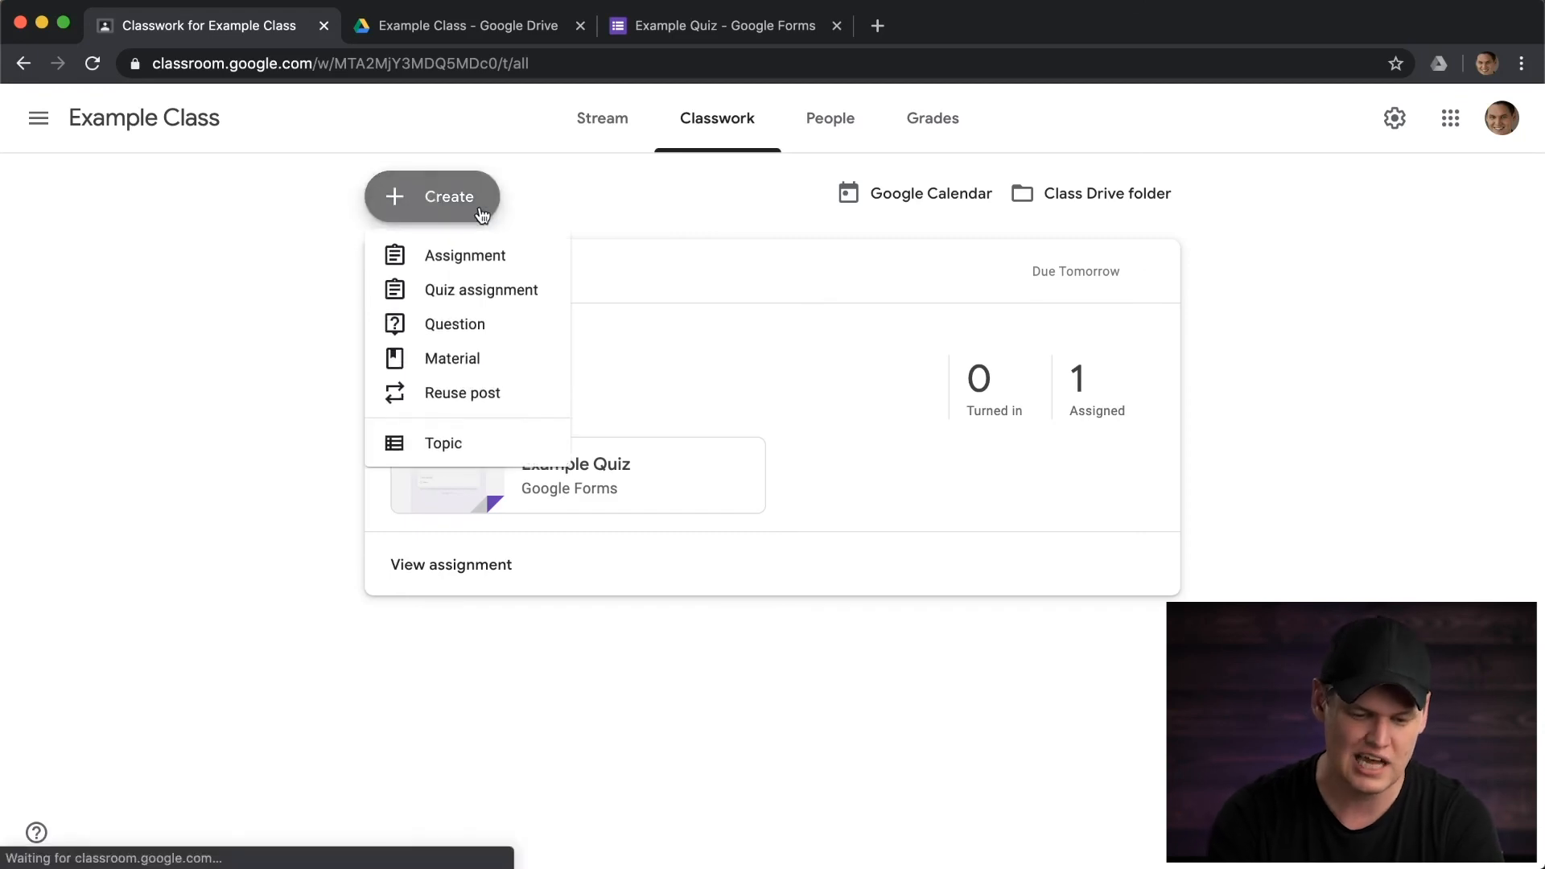